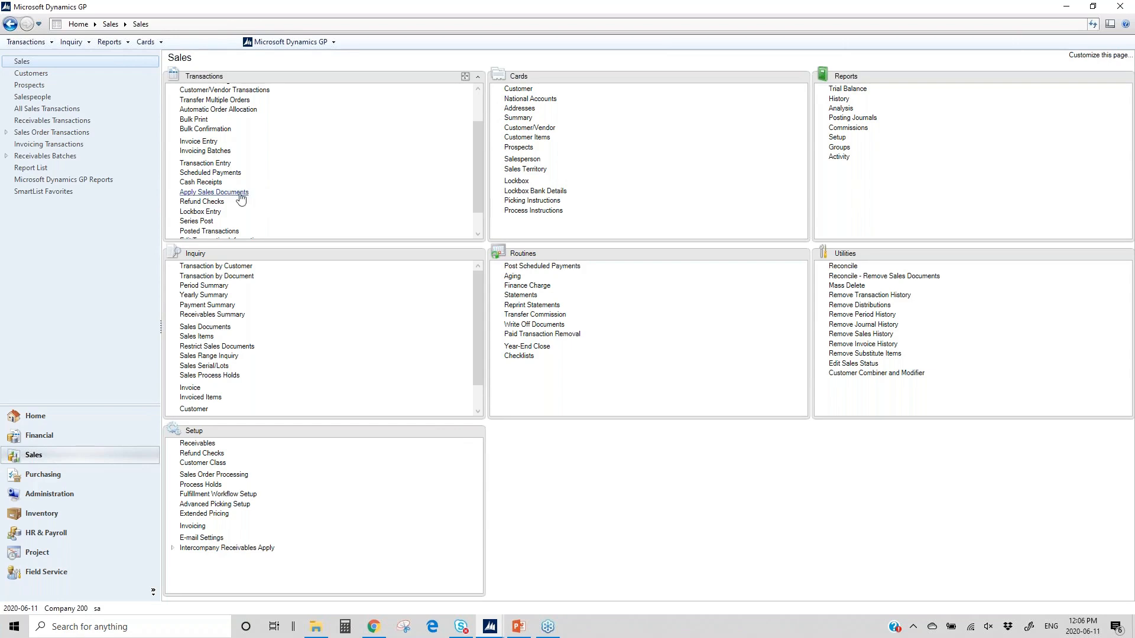
pyautogui.click(241, 197)
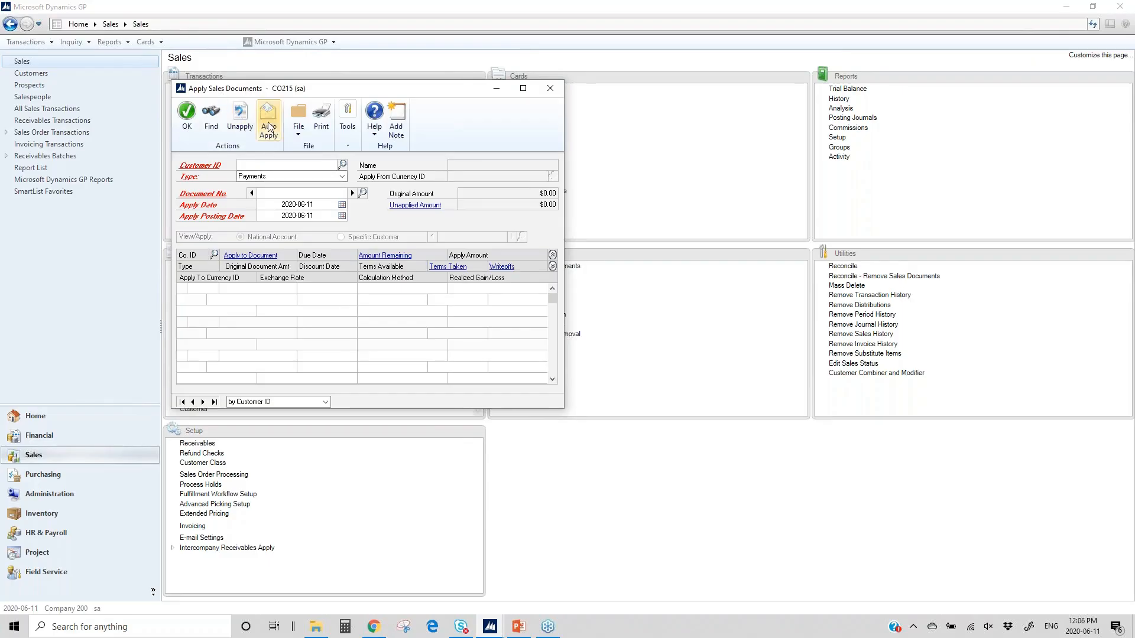
pyautogui.click(182, 403)
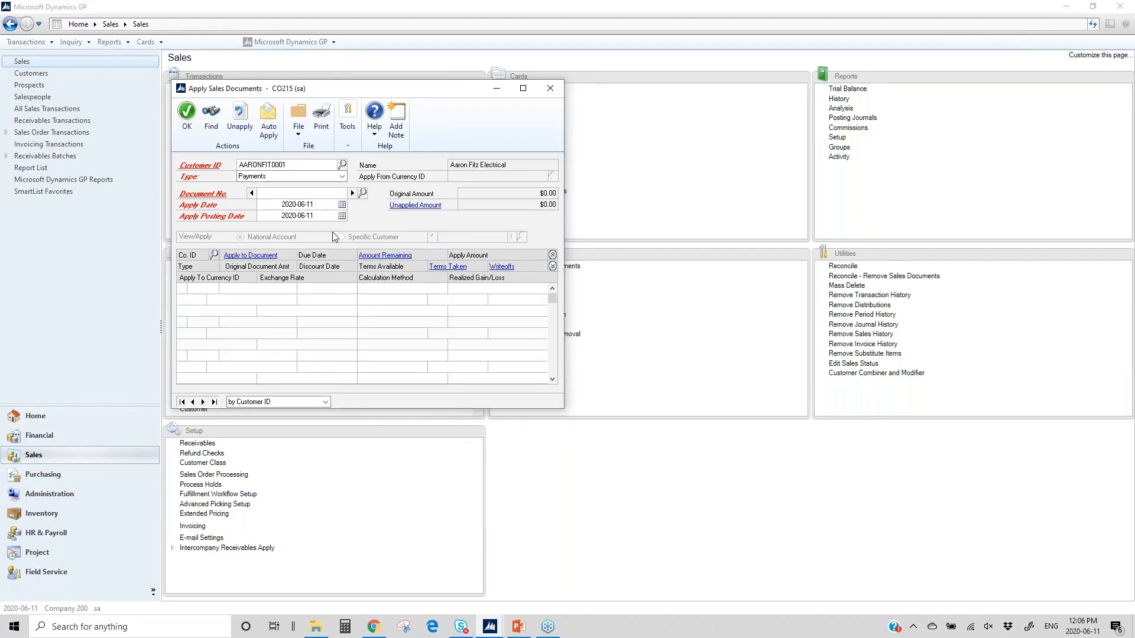
pyautogui.click(362, 194)
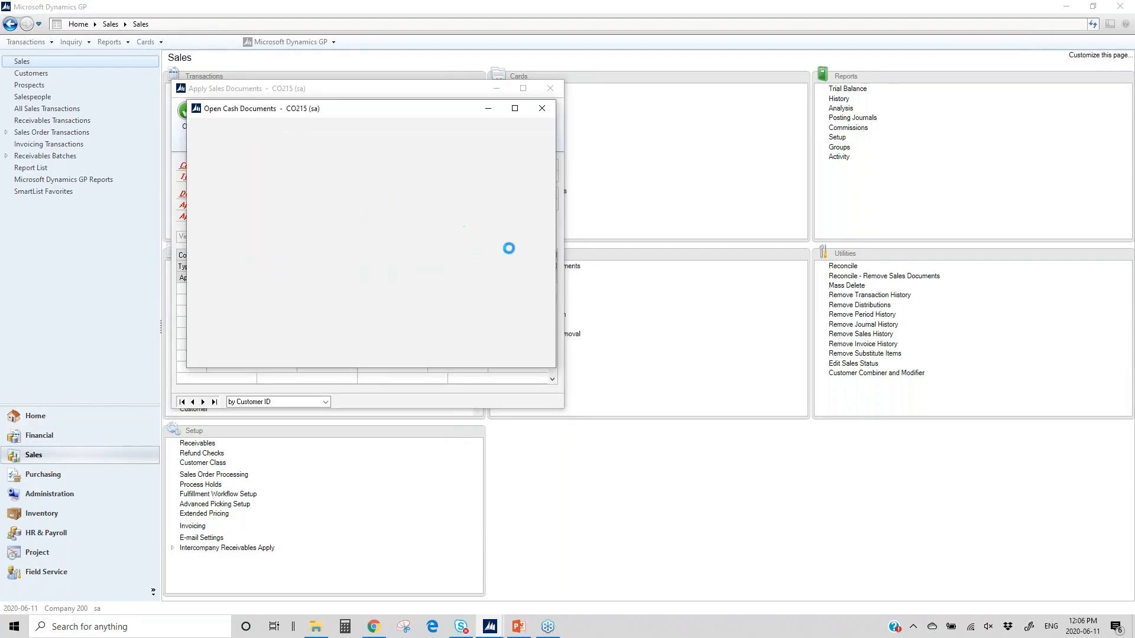
pyautogui.moveTo(547, 271); pyautogui.dragTo(544, 328)
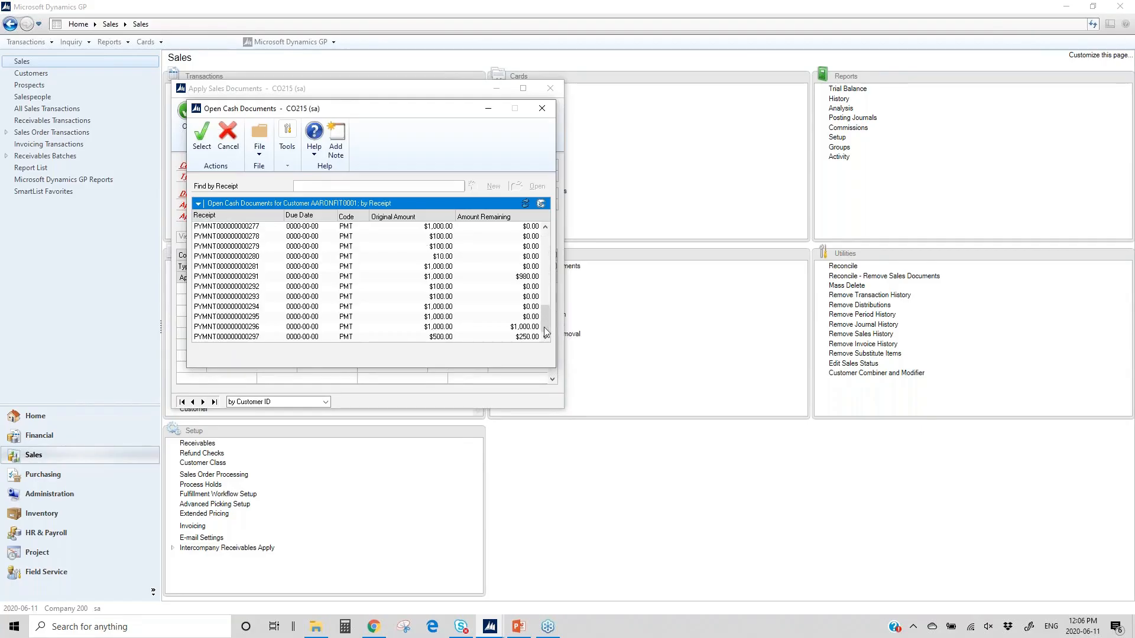
pyautogui.doubleClick(523, 337)
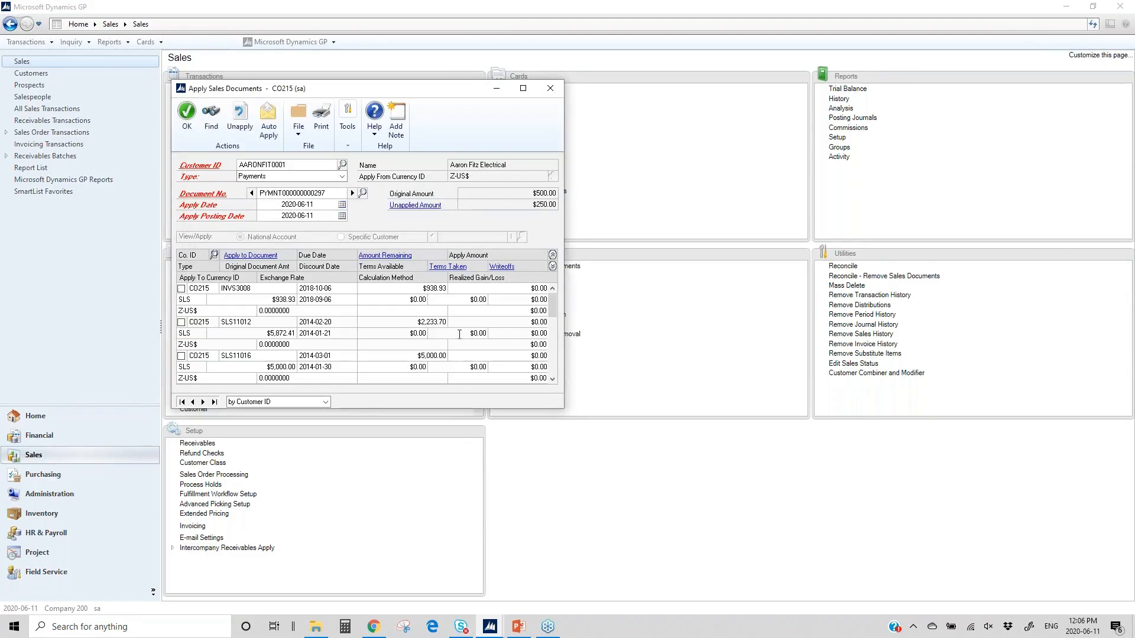
# Condense the document list to single lines in a taller window and apply the payment's unapplied $250.00 to SLS20000.
pyautogui.click(552, 263)
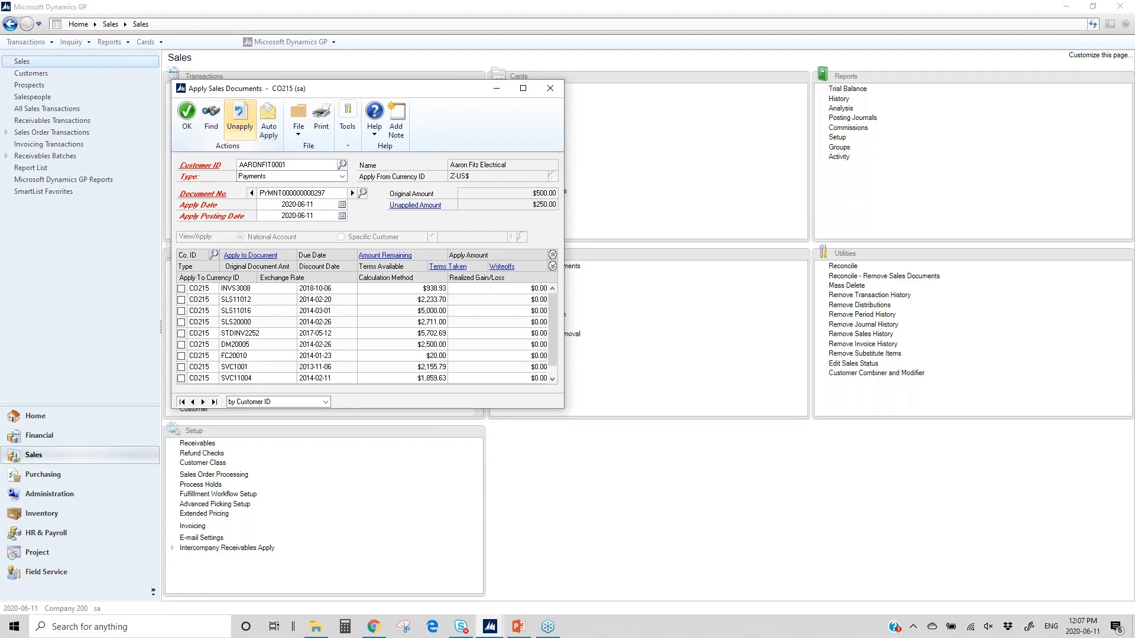
pyautogui.moveTo(429, 89); pyautogui.dragTo(475, 75)
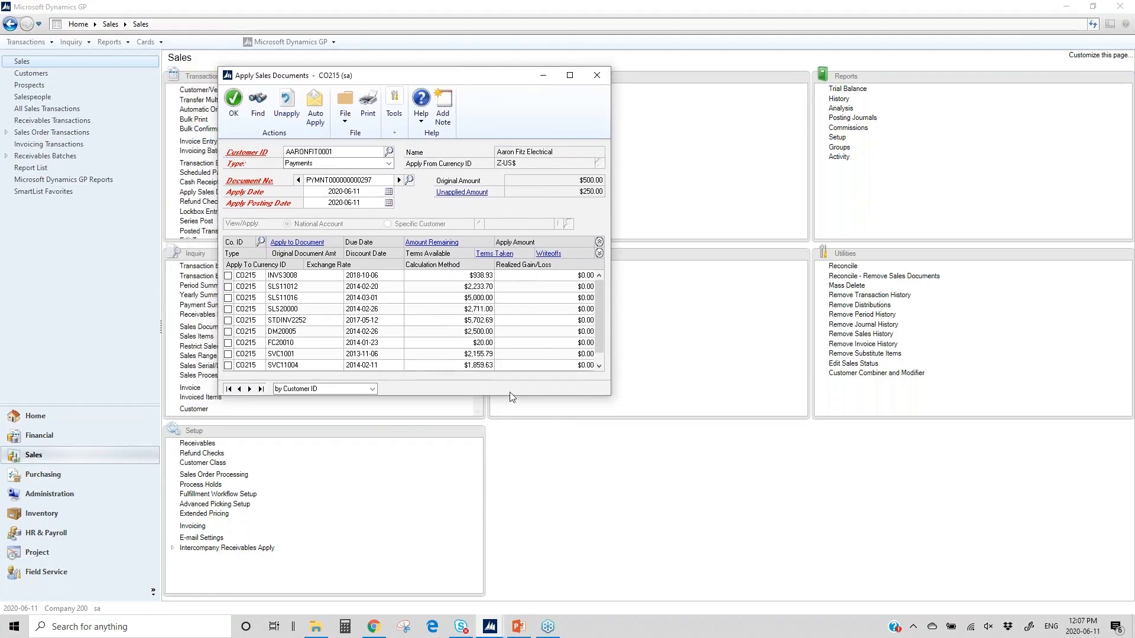
pyautogui.moveTo(509, 394); pyautogui.dragTo(509, 429)
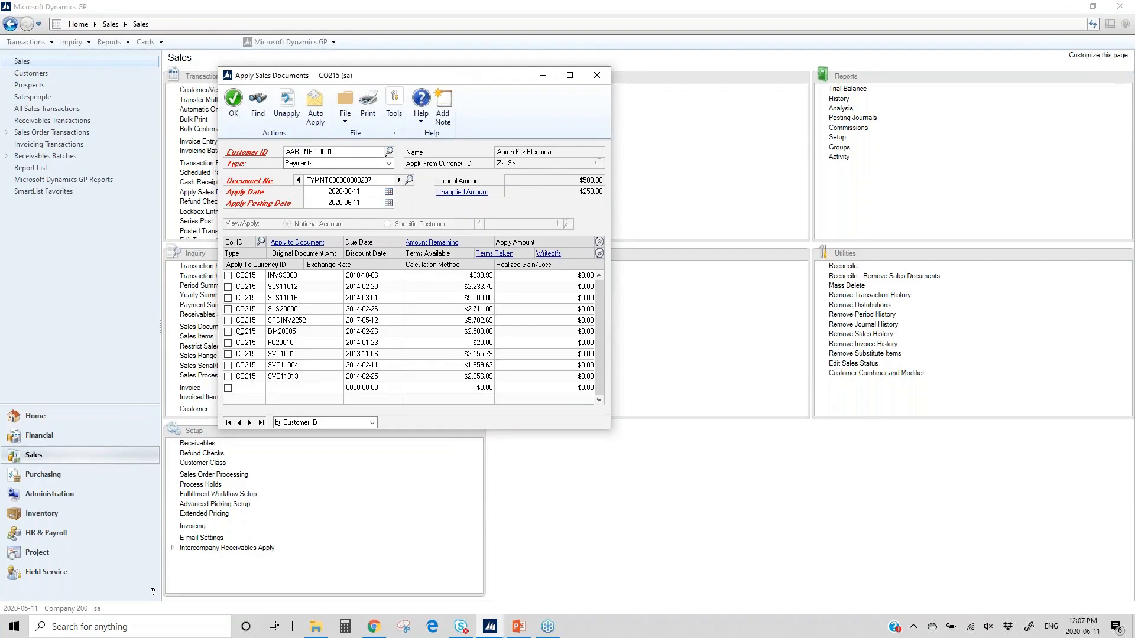
pyautogui.click(227, 309)
# Try to add an intercompany line for company CO515 in the blank row of the document list.
pyautogui.click(248, 388)
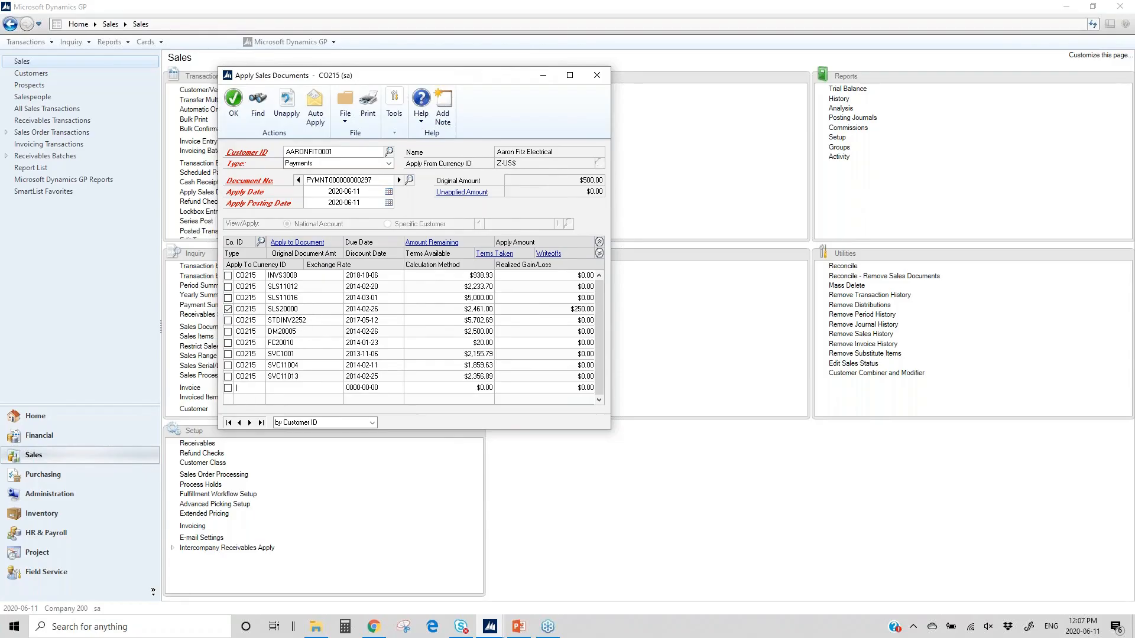
pyautogui.click(262, 241)
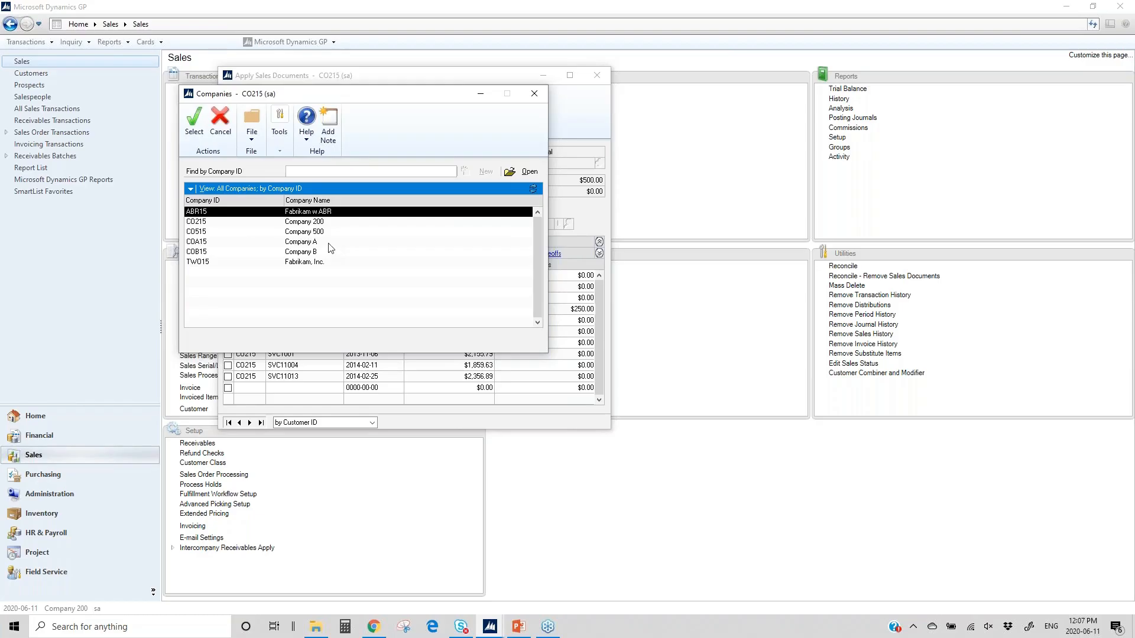
pyautogui.click(229, 233)
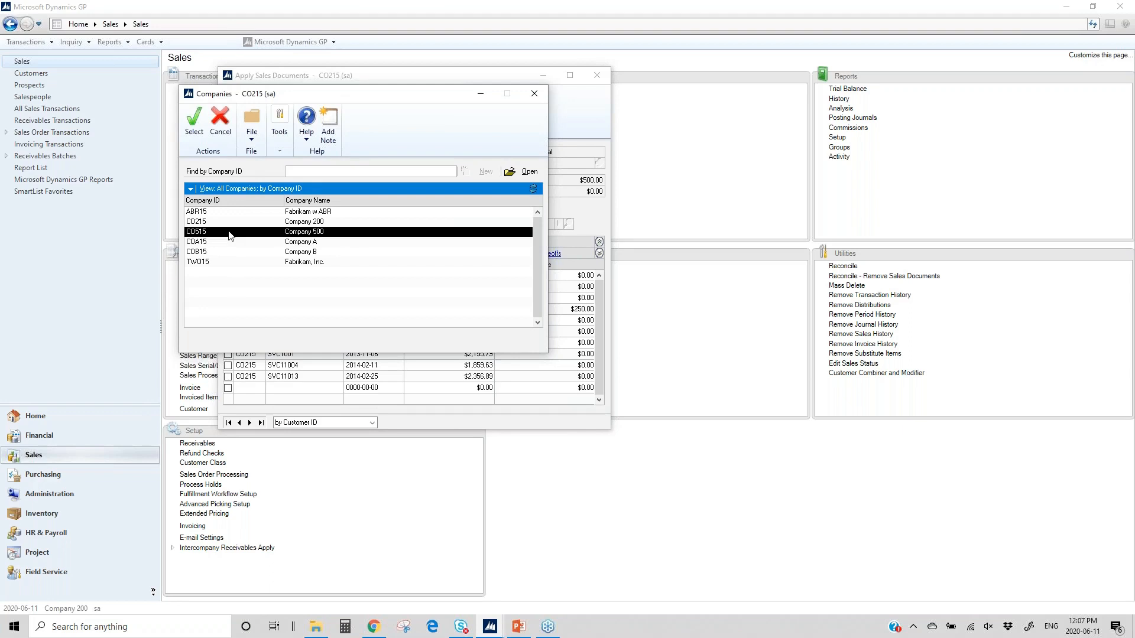
pyautogui.doubleClick(229, 233)
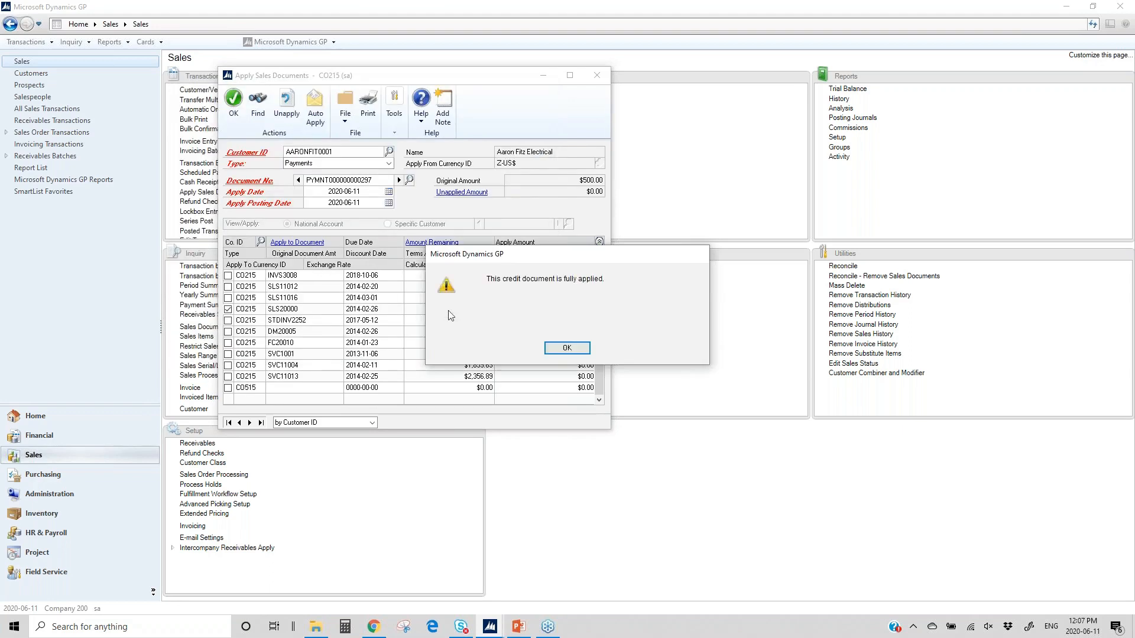
pyautogui.click(562, 347)
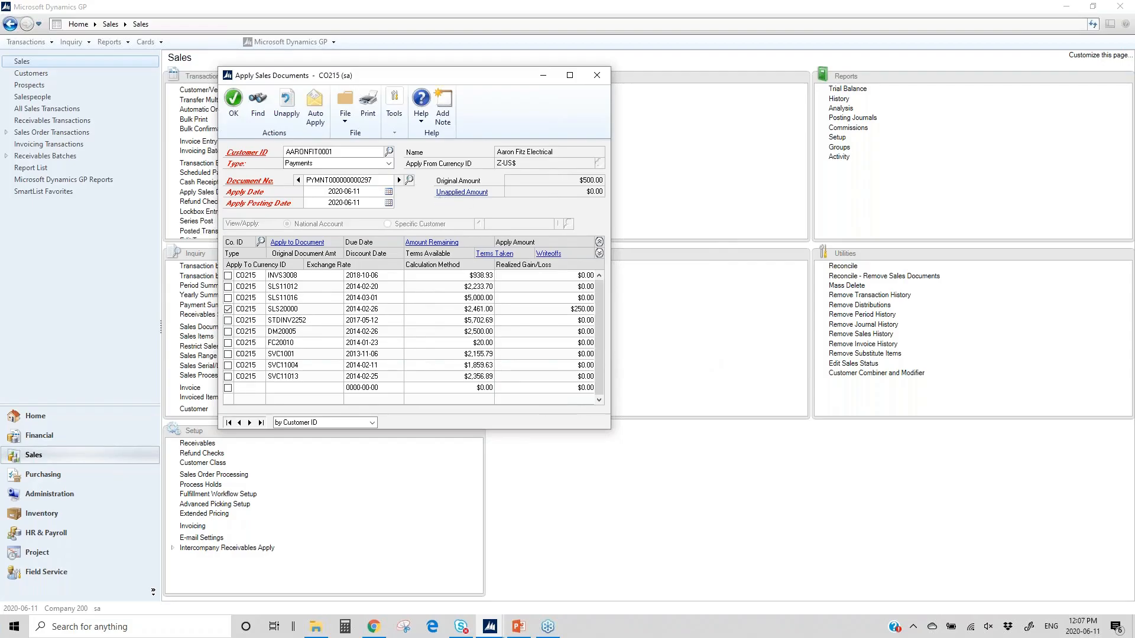
# Set the apply amount of document SLS20000 to $150.00.
pyautogui.click(562, 320)
pyautogui.click(568, 309)
pyautogui.write('150.20')
pyautogui.press('Tab')
# Choose company CO515 for the blank row to open its intercompany receivables transactions.
pyautogui.click(258, 388)
pyautogui.click(261, 243)
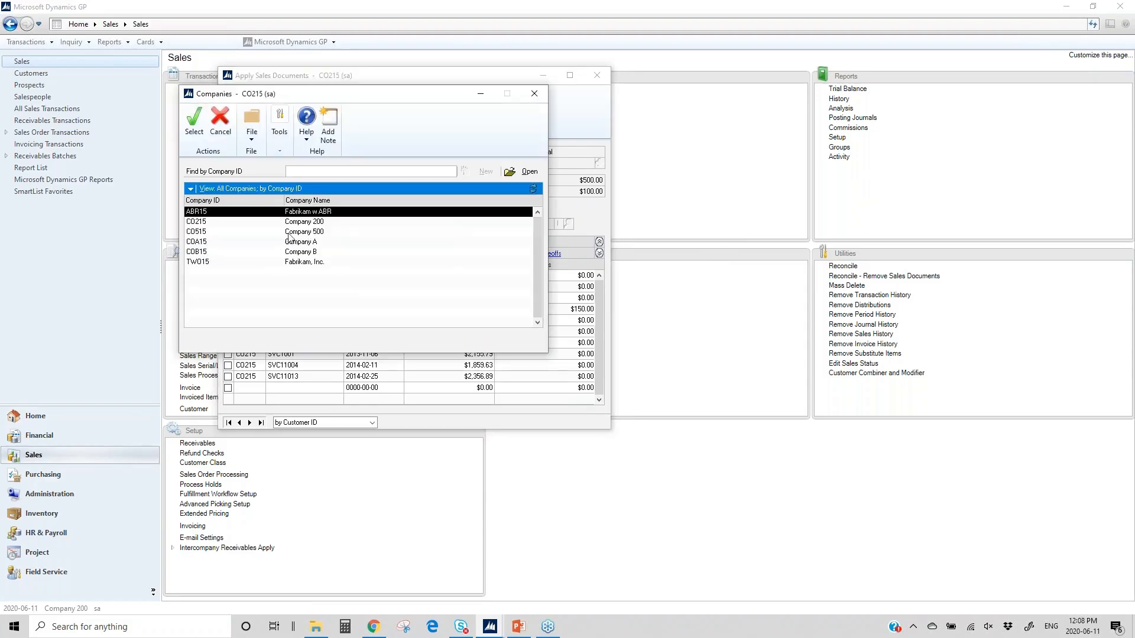
pyautogui.doubleClick(289, 234)
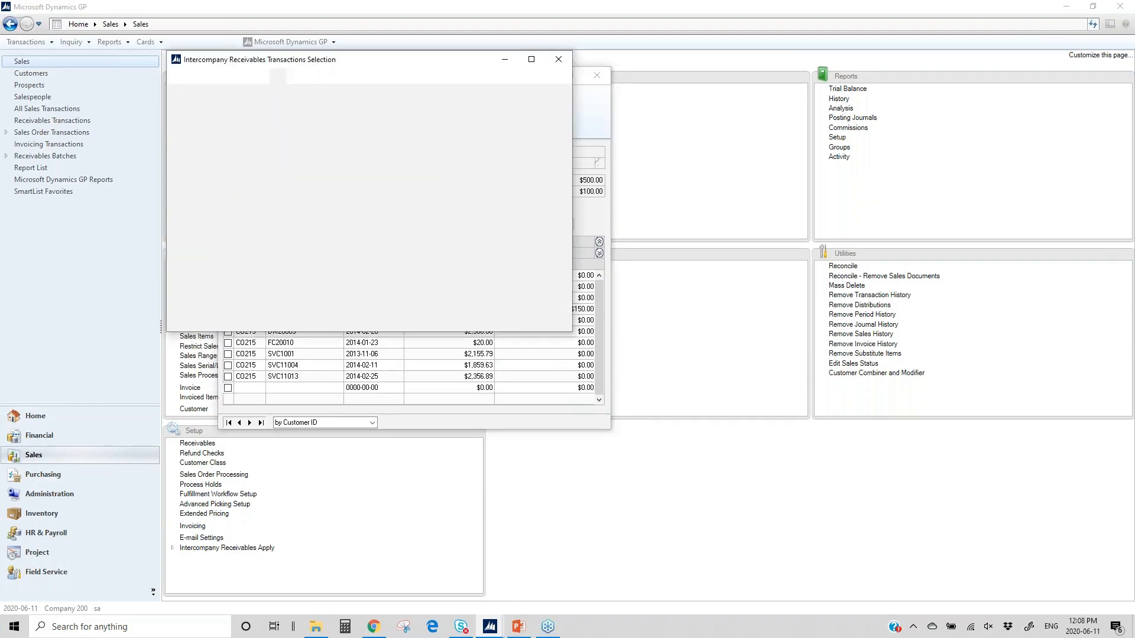
# Condense the Company 500 transaction list to single lines and apply the remaining $100.00 to SVC11004.
pyautogui.moveTo(396, 65); pyautogui.dragTo(760, 110)
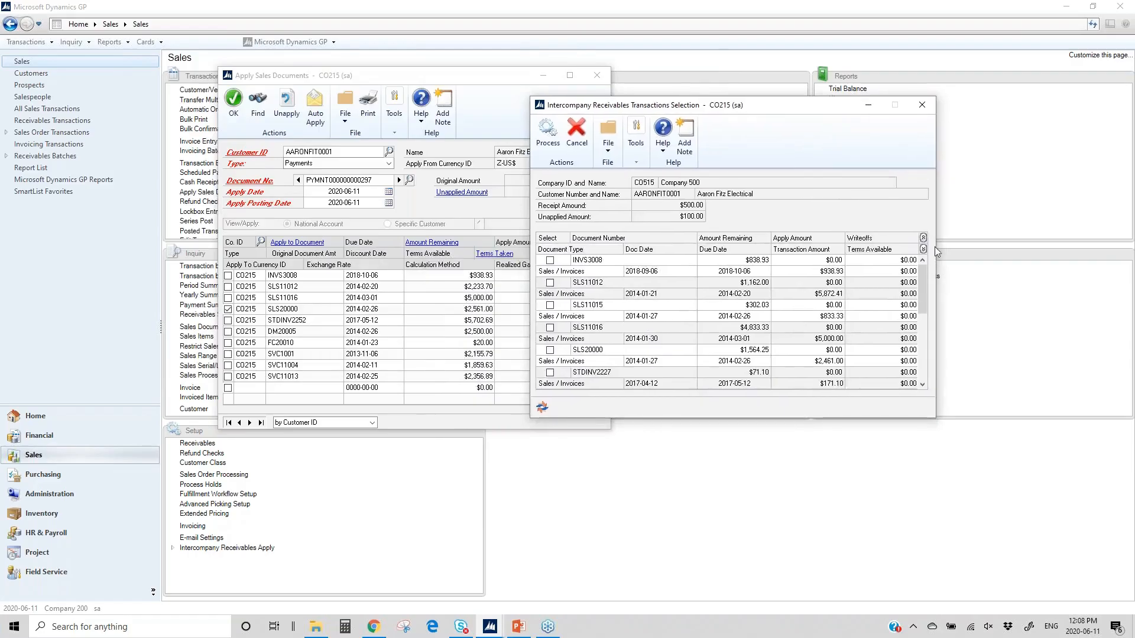
pyautogui.click(923, 237)
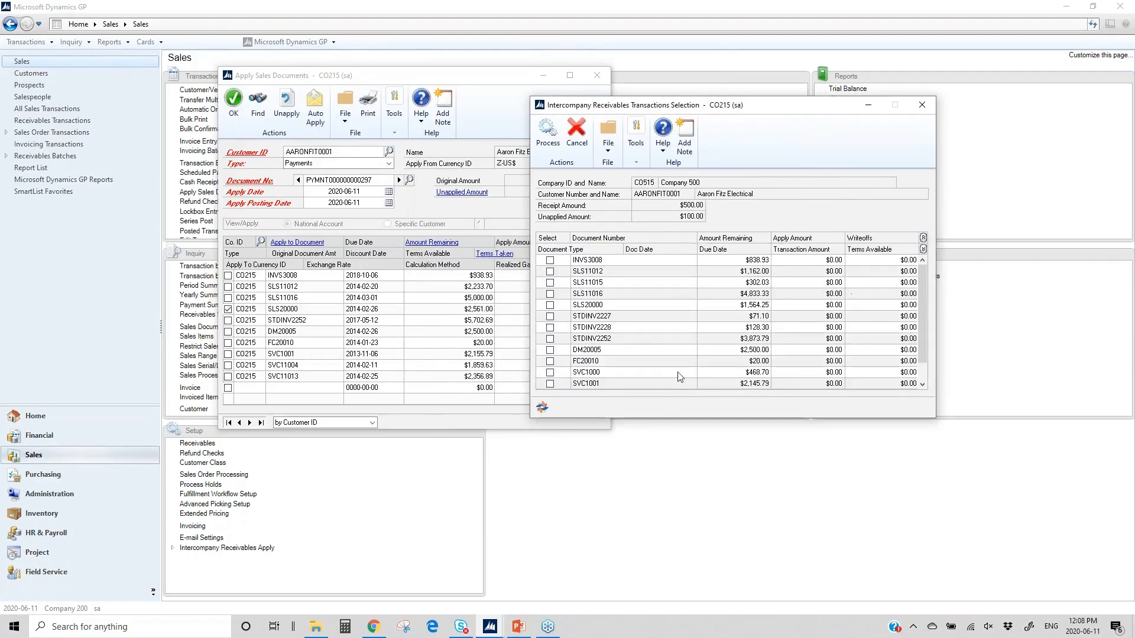
pyautogui.click(922, 385)
pyautogui.click(922, 385)
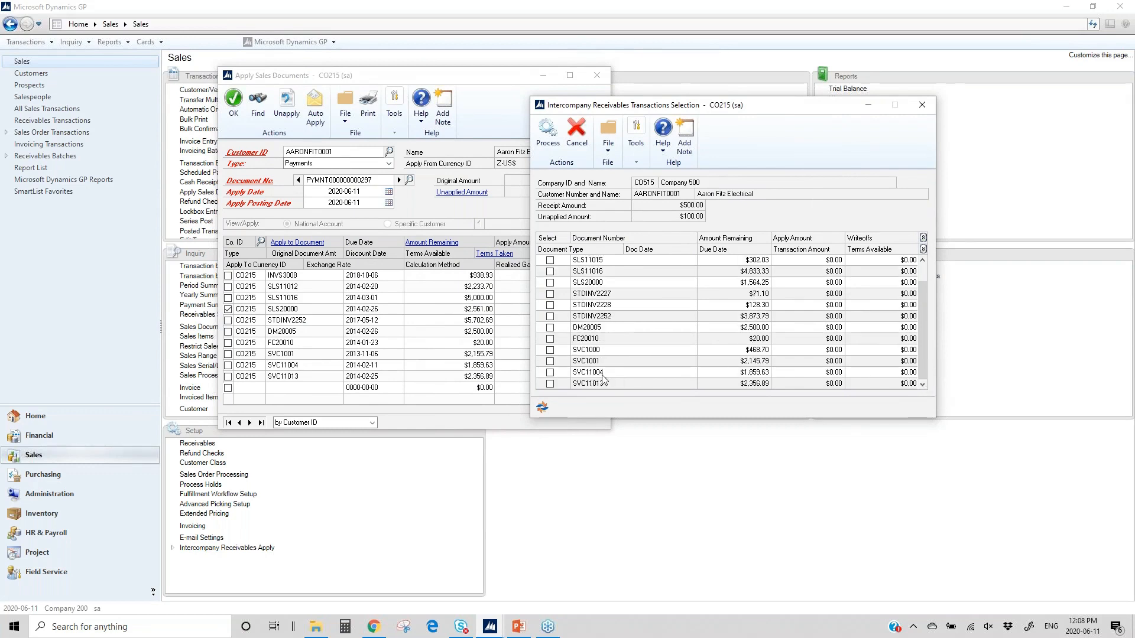
pyautogui.click(550, 373)
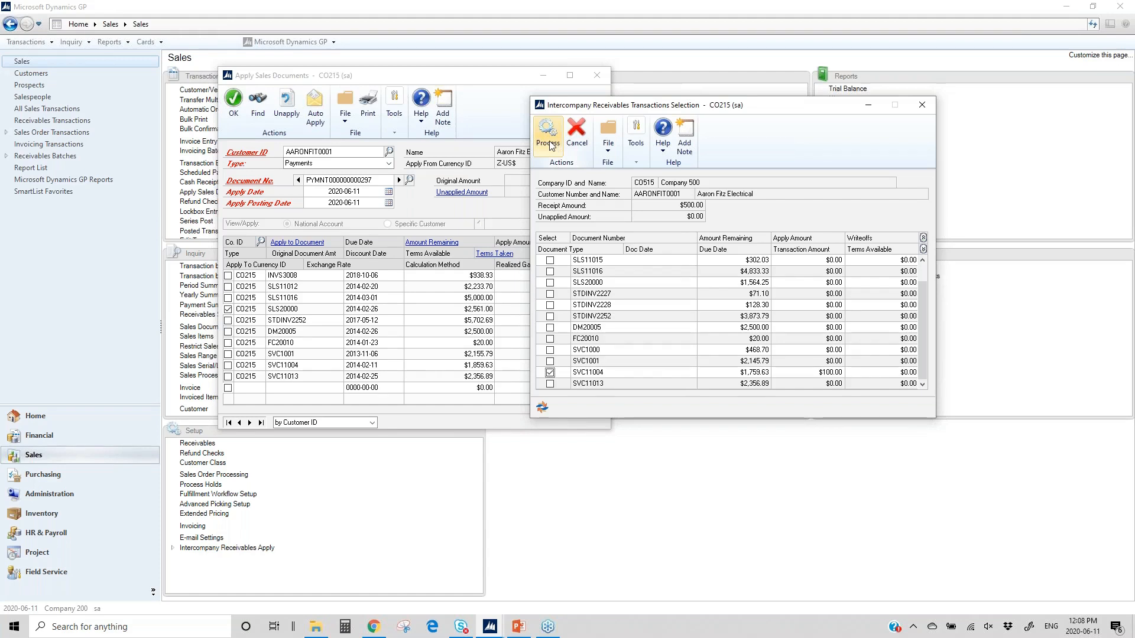
# Process the intercompany application with its debit and credit memos and output the standard apply list report to the screen.
pyautogui.click(555, 146)
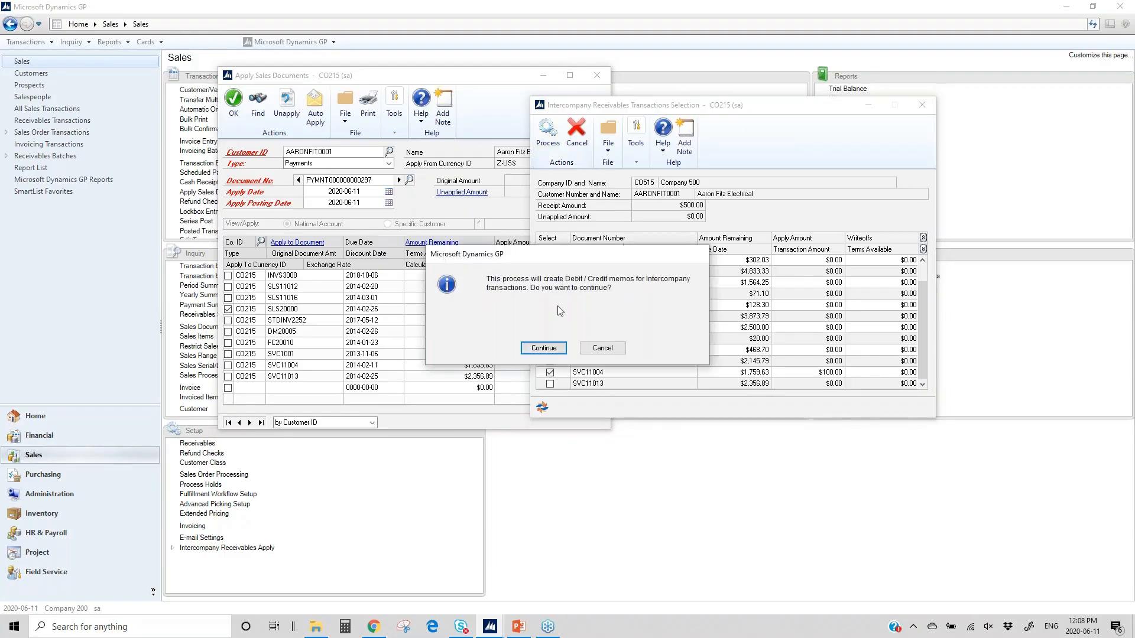
pyautogui.click(544, 347)
pyautogui.press('Return')
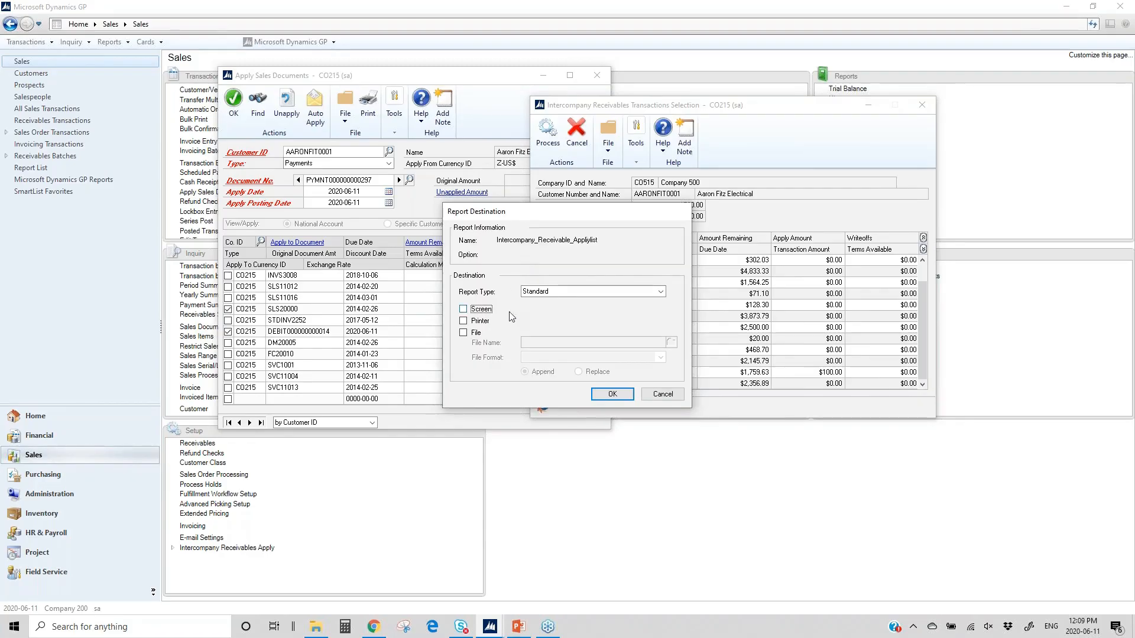
pyautogui.click(463, 310)
pyautogui.click(612, 394)
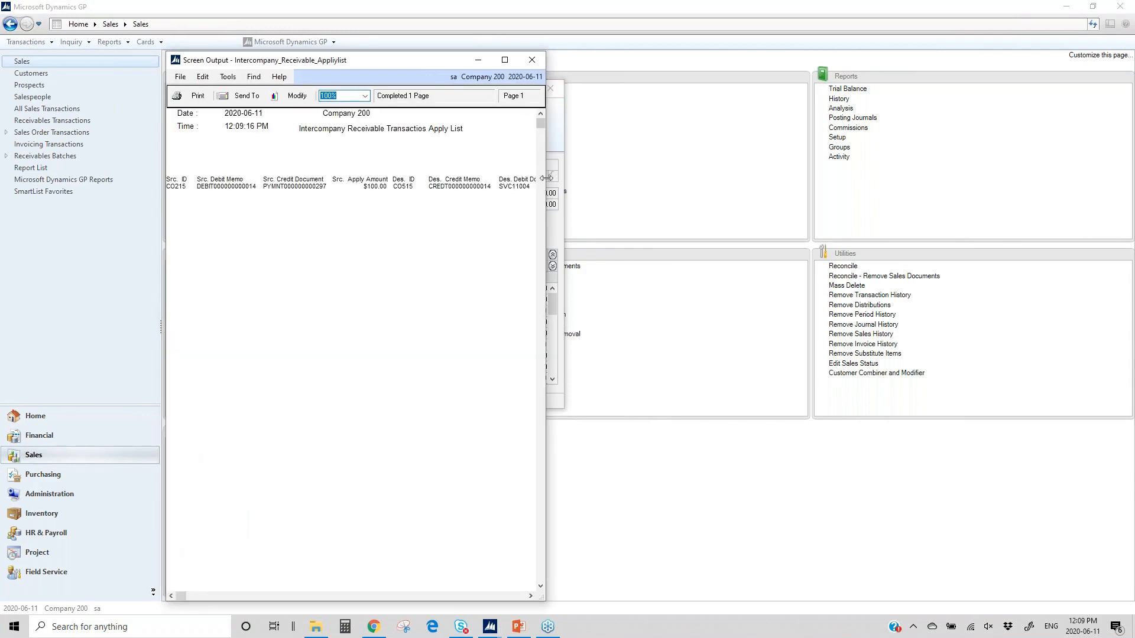
# Examine all columns of the intercompany apply list report, and close it along with the Apply Sales Documents window.
pyautogui.moveTo(546, 178); pyautogui.dragTo(716, 181)
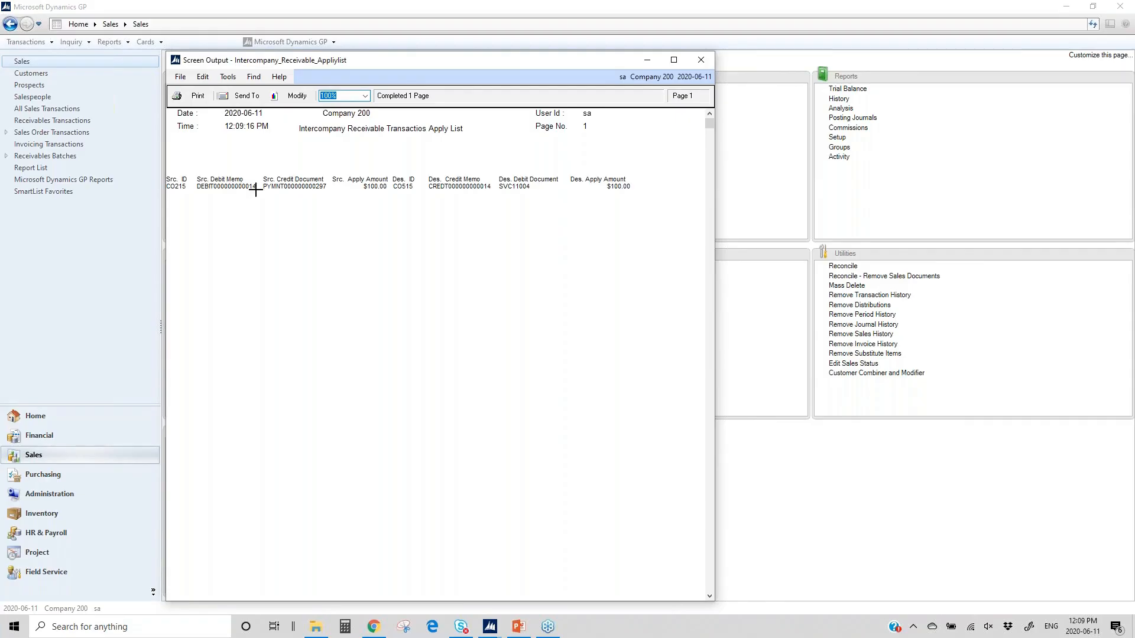
pyautogui.click(701, 59)
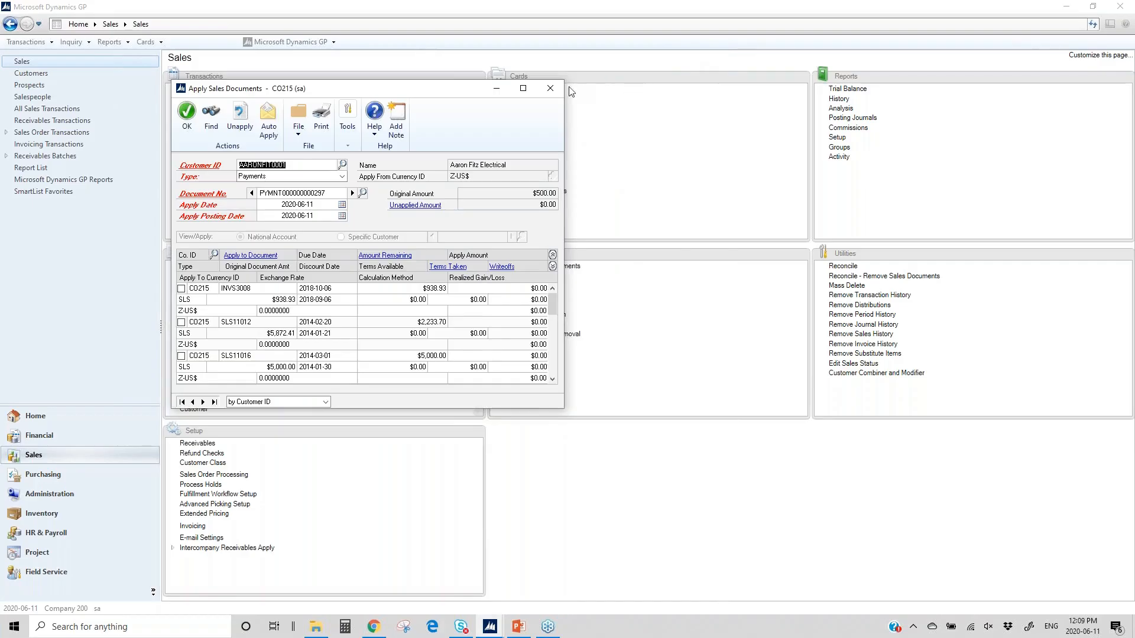
pyautogui.click(548, 83)
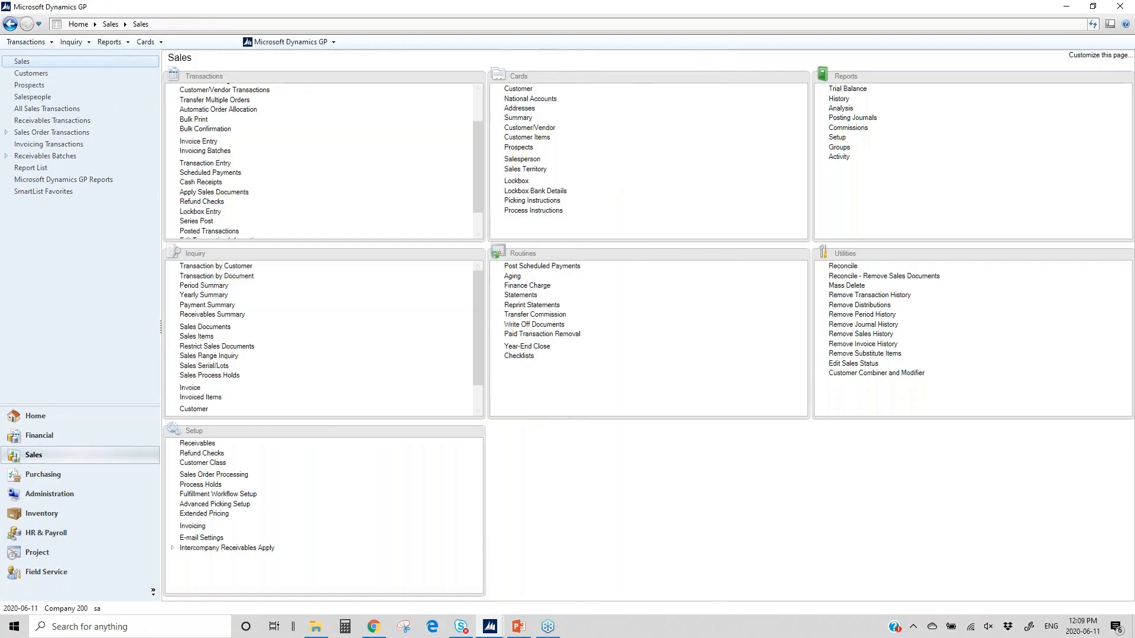
# Open the receivables transaction inquiry by customer for Aaron Fitz Electrical, restricted to open documents without work or history.
pyautogui.click(236, 266)
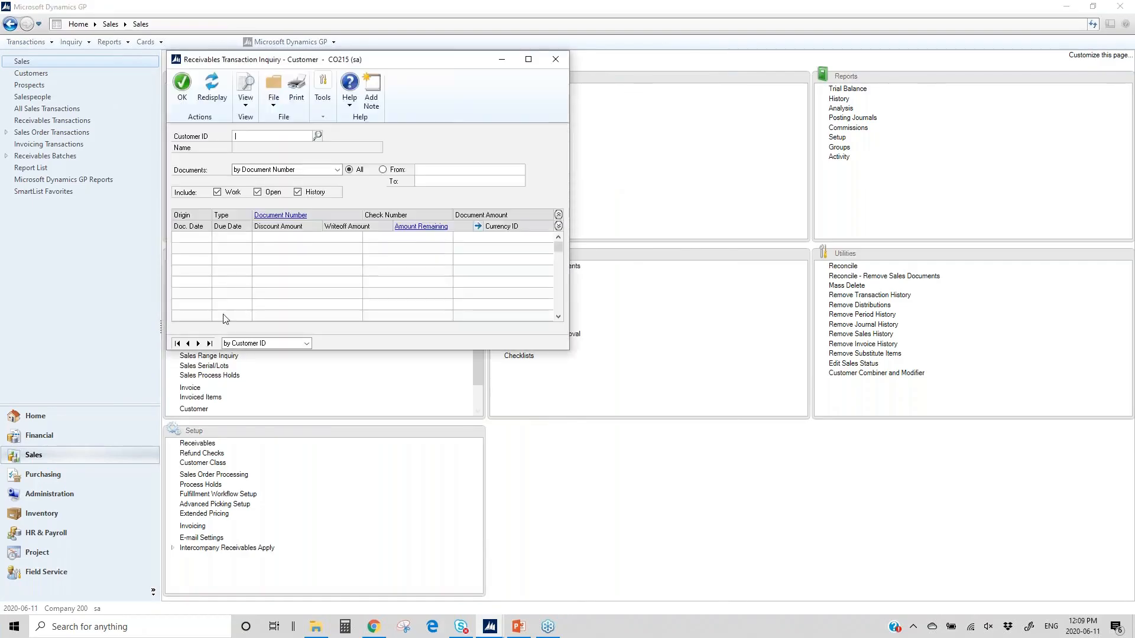
pyautogui.click(177, 344)
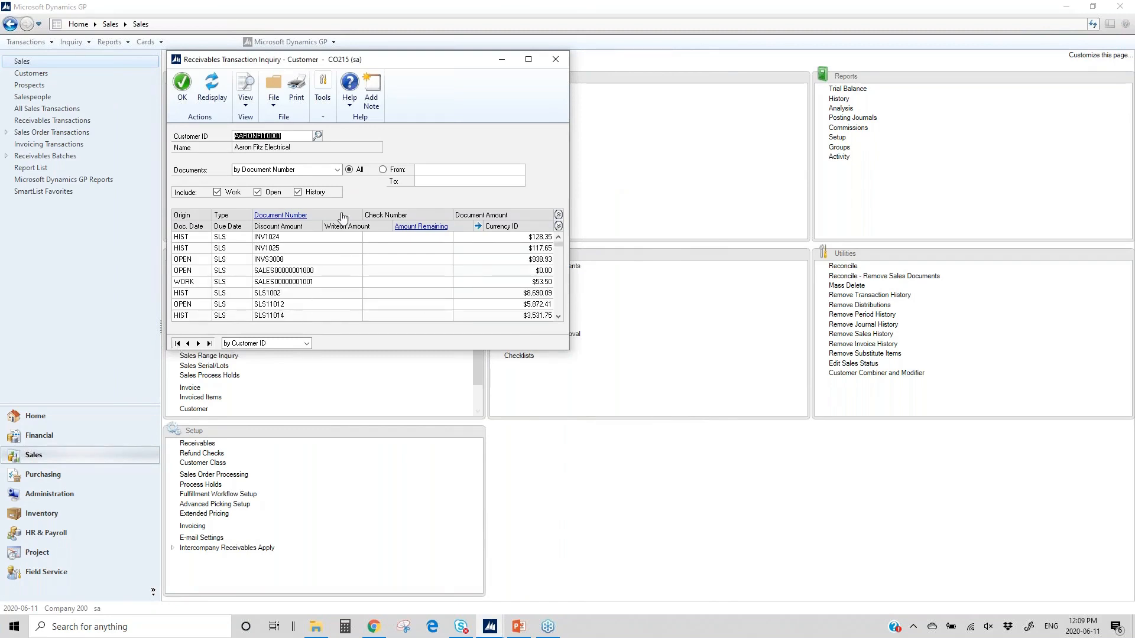
pyautogui.click(298, 192)
pyautogui.click(218, 192)
pyautogui.click(211, 86)
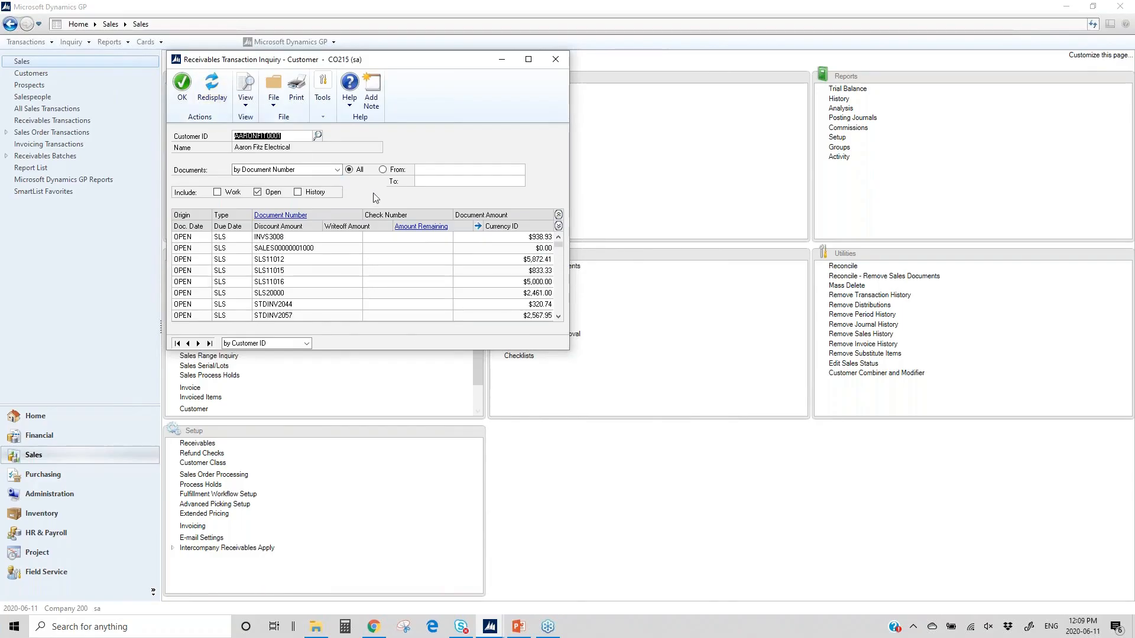
# Try to restrict the inquiry to the document number range from SLS2000 to SLS2000.
pyautogui.click(433, 172)
pyautogui.write('SLS2000')
pyautogui.press('Tab')
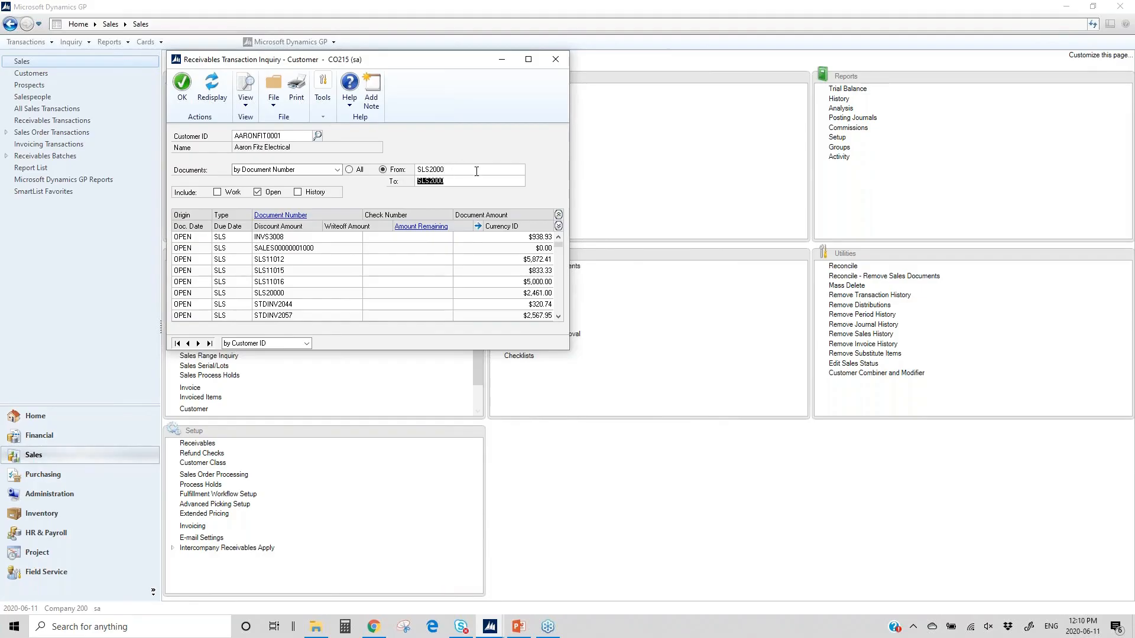
pyautogui.click(212, 87)
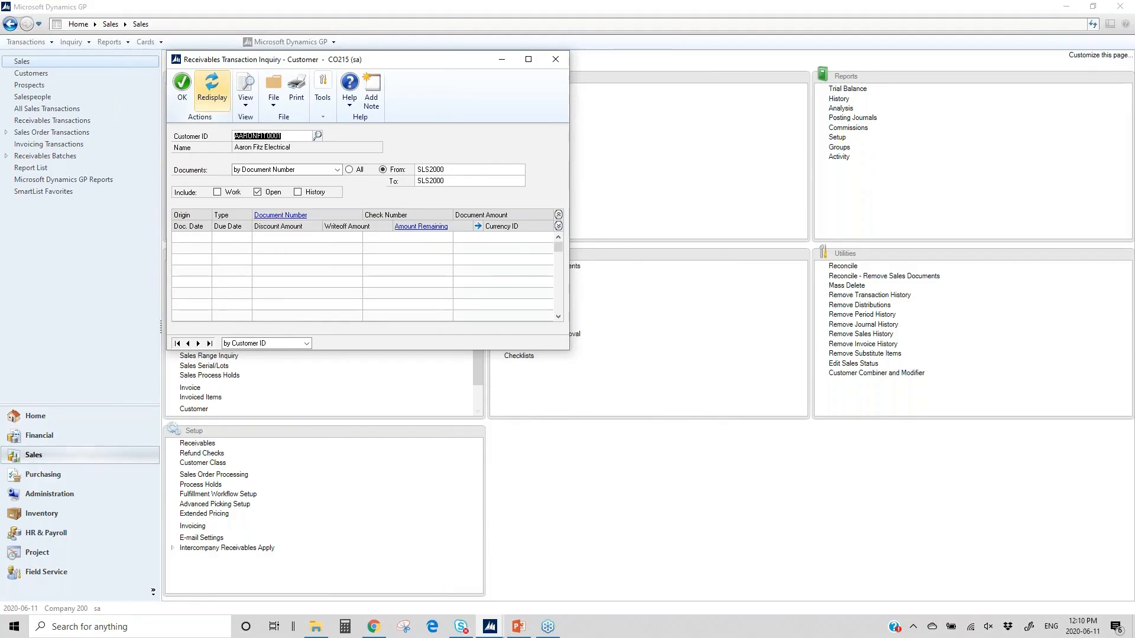
pyautogui.click(458, 172)
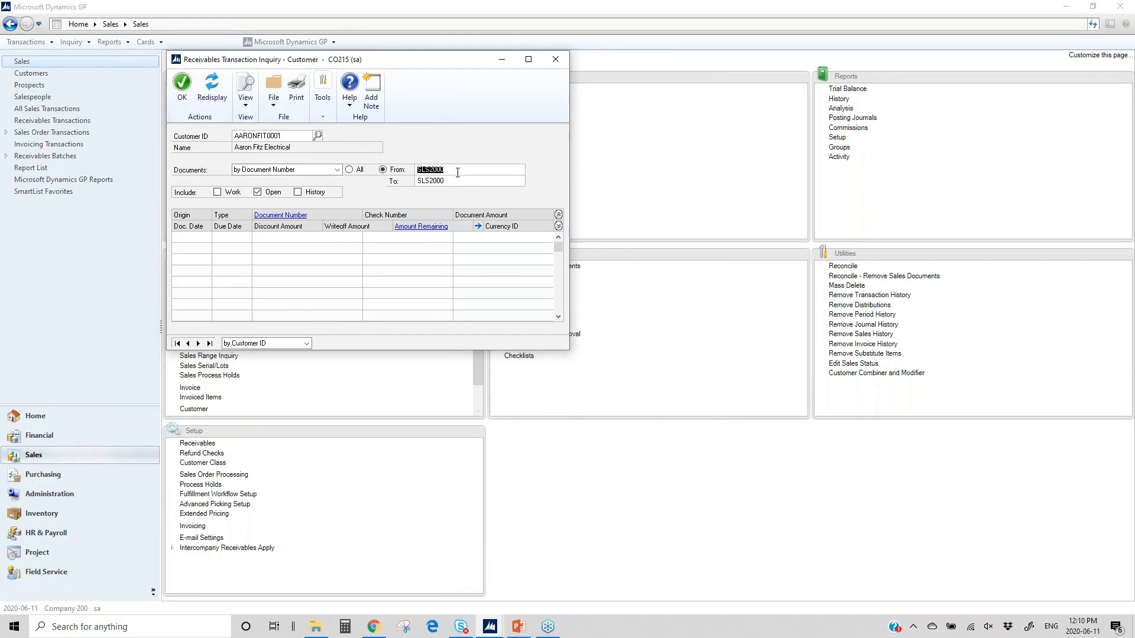
# Restrict the inquiry by document date from 2020-06-11 to 2020-06-11 and redisplay the customer's transactions.
pyautogui.click(337, 170)
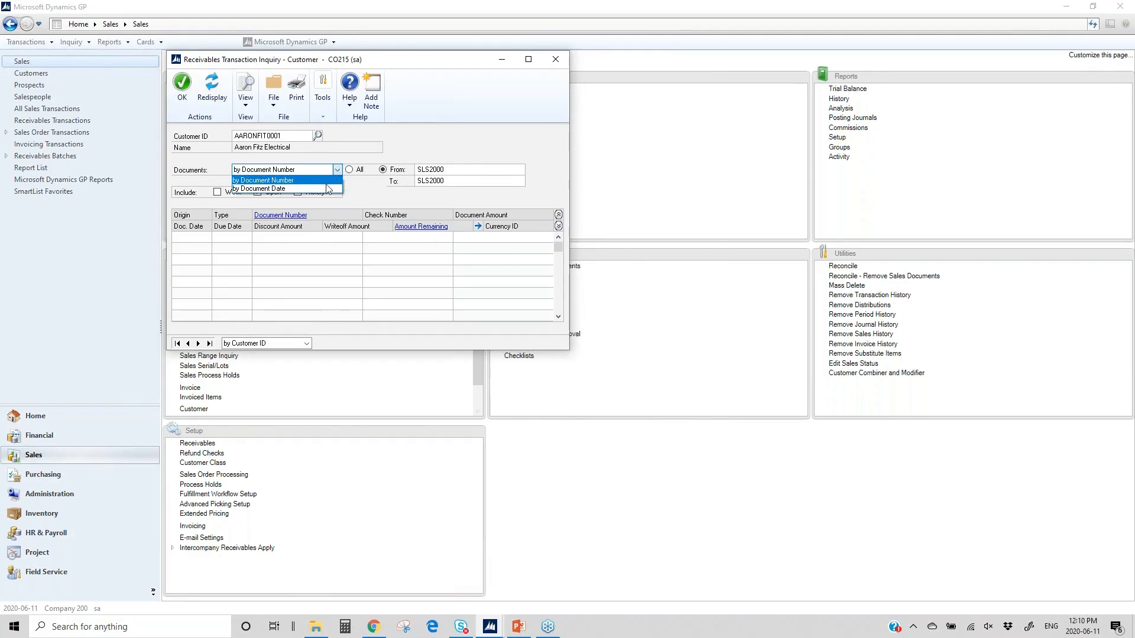
pyautogui.click(334, 180)
pyautogui.click(337, 171)
pyautogui.click(335, 189)
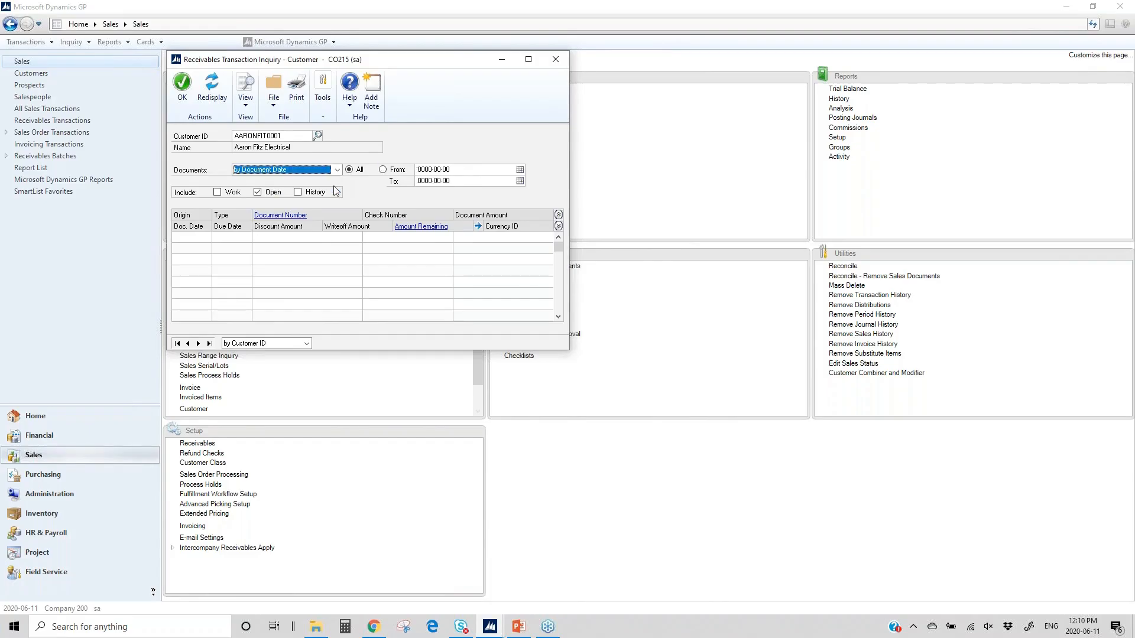
pyautogui.click(521, 171)
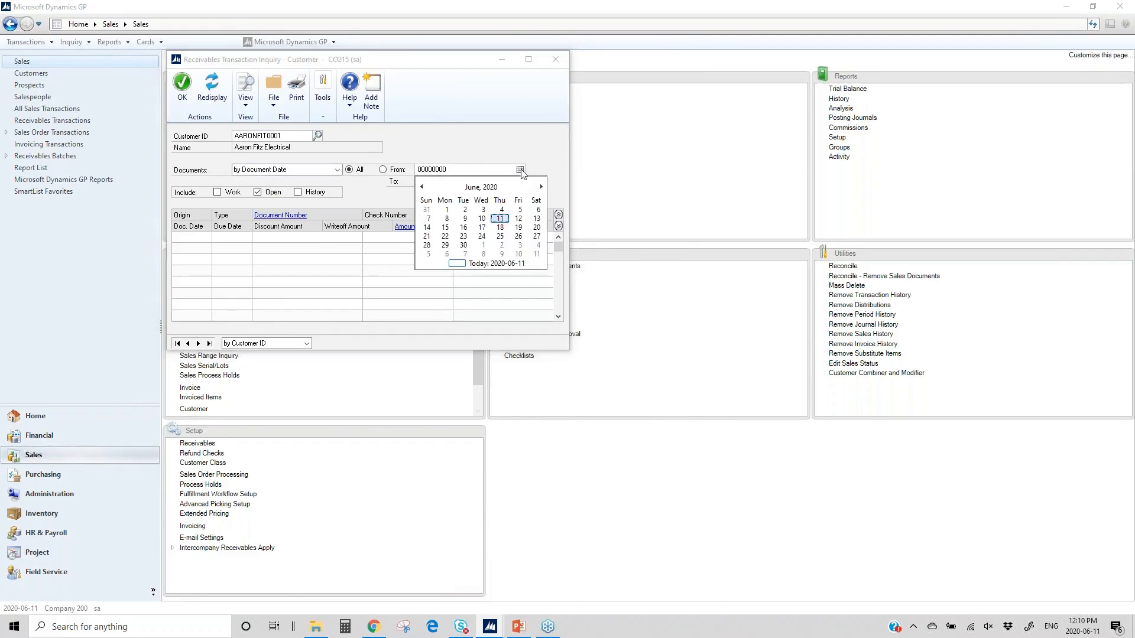
pyautogui.click(501, 220)
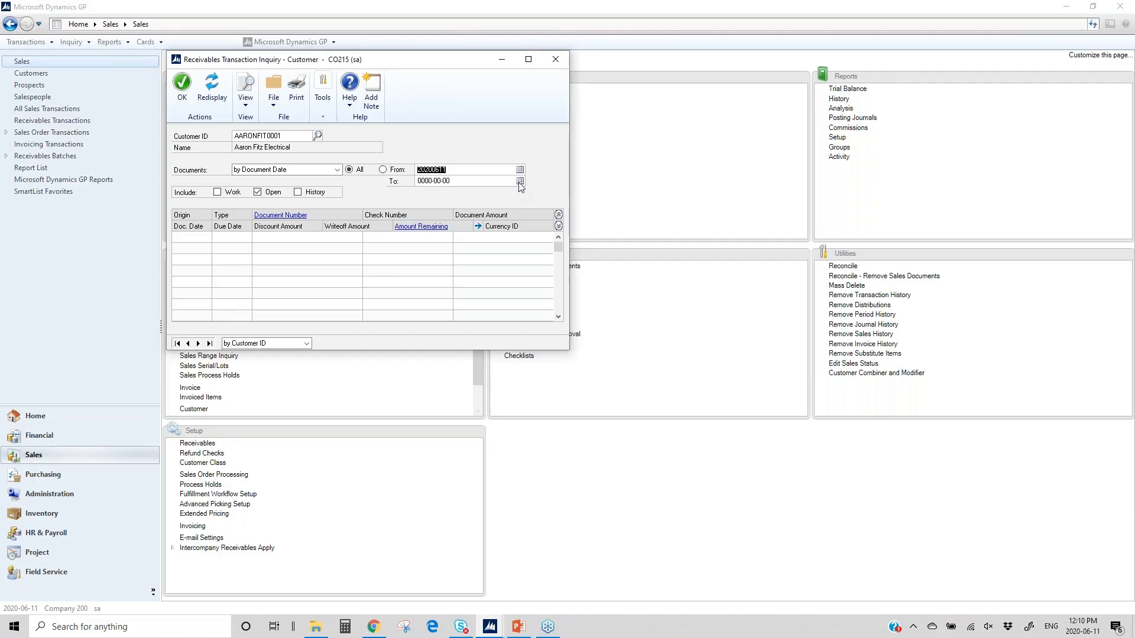
pyautogui.click(521, 181)
pyautogui.click(503, 228)
pyautogui.click(212, 88)
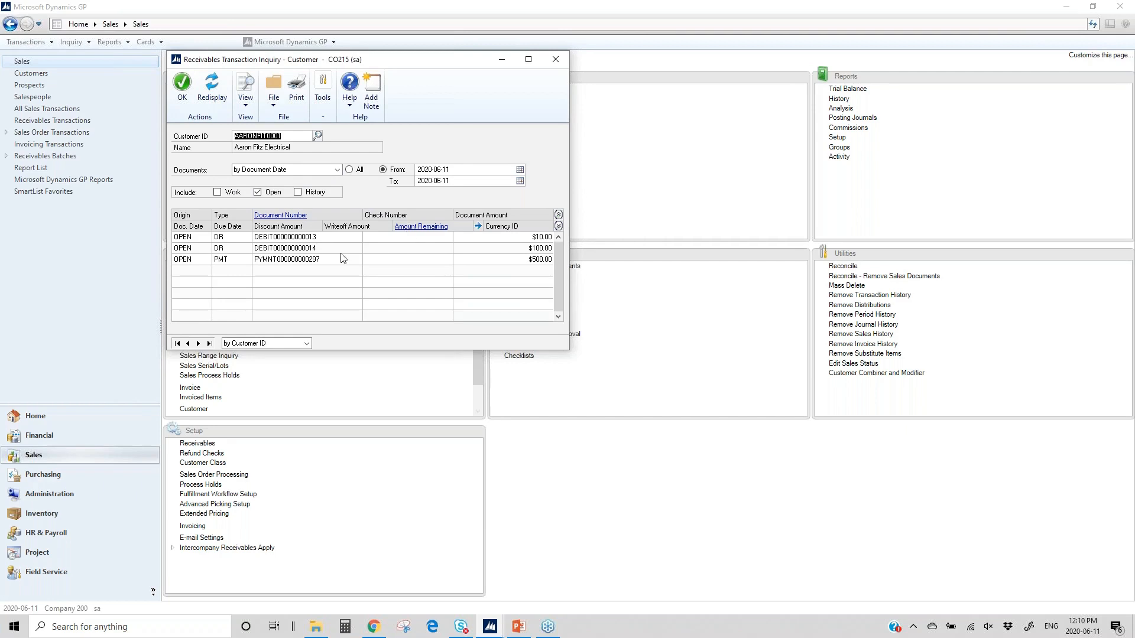
# Examine the $100.00 debit memo, its applied credits and the applied payment's cash receipt, and close all Company 200 inquiry windows.
pyautogui.click(322, 251)
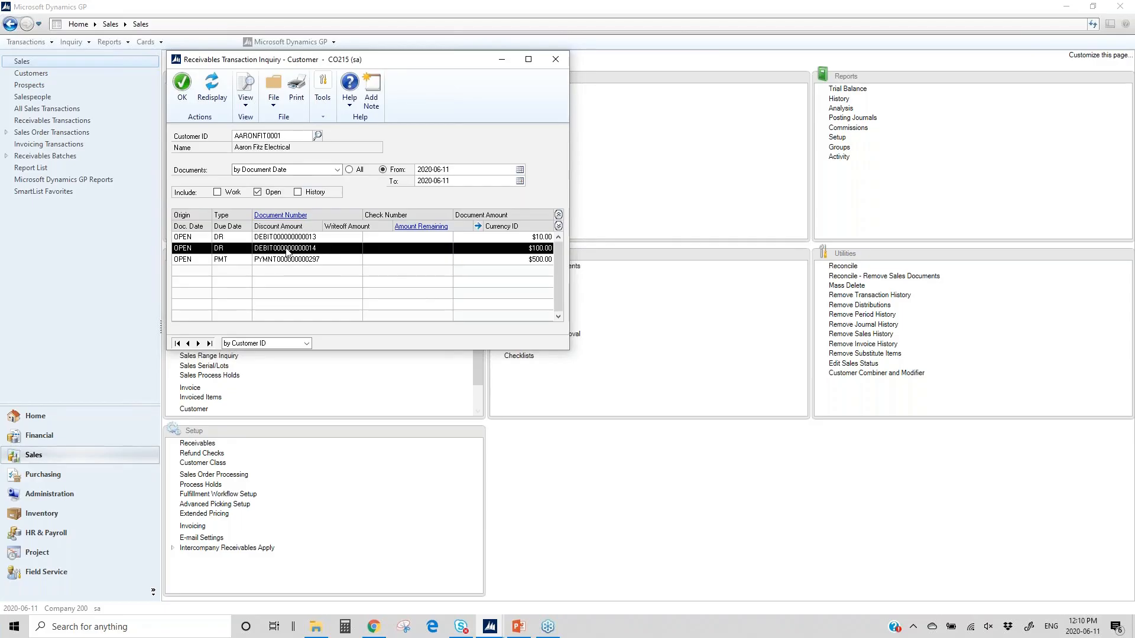
pyautogui.click(288, 216)
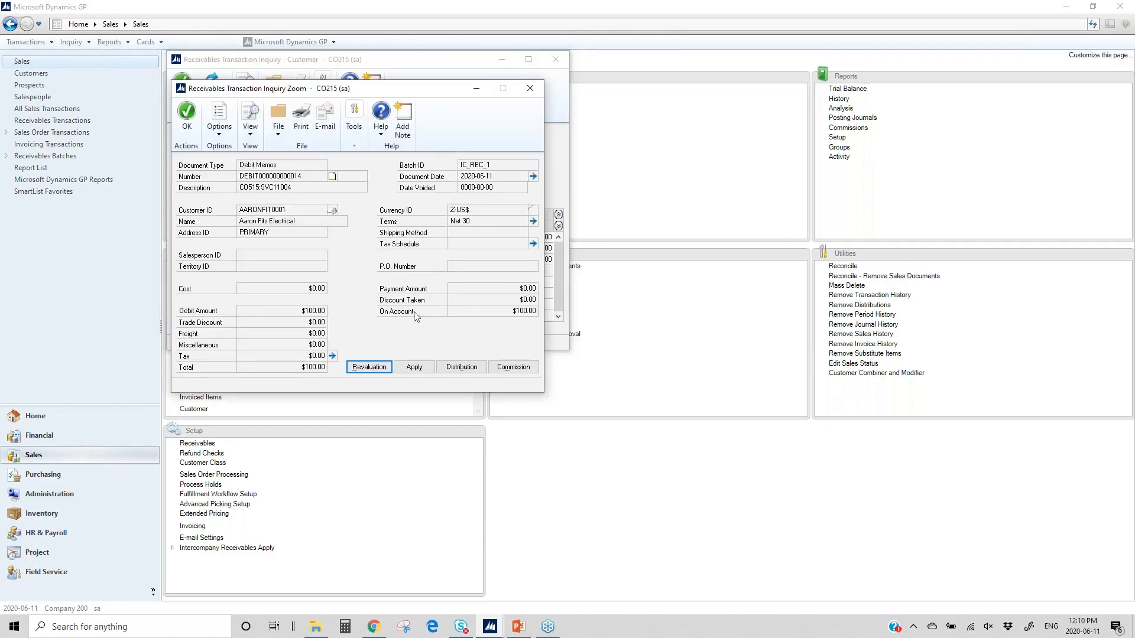
pyautogui.click(417, 368)
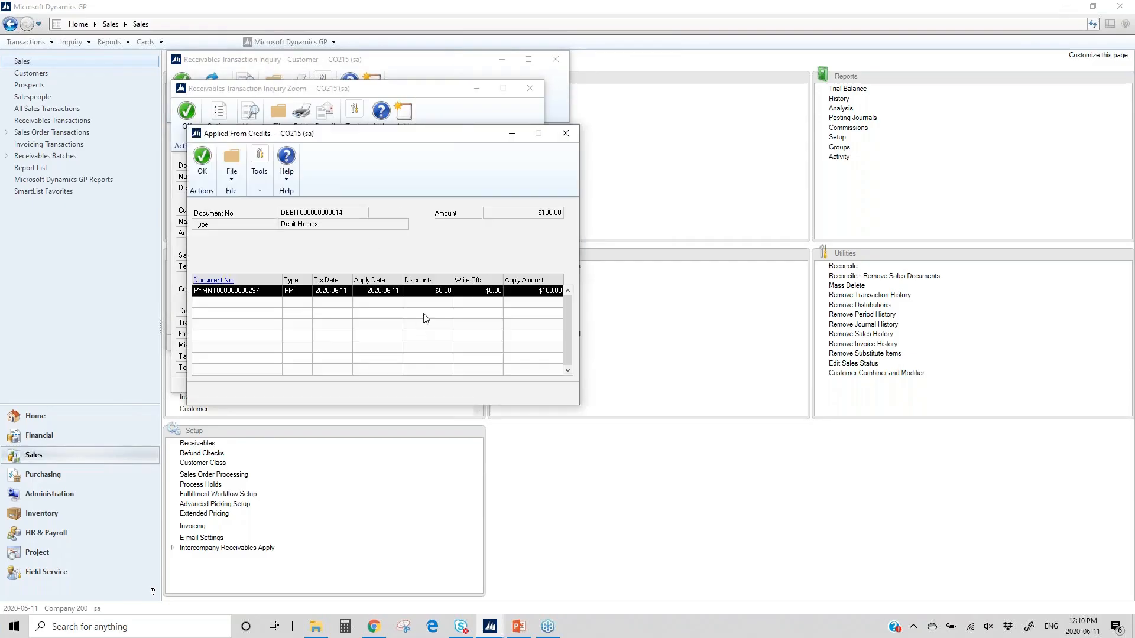
pyautogui.click(213, 280)
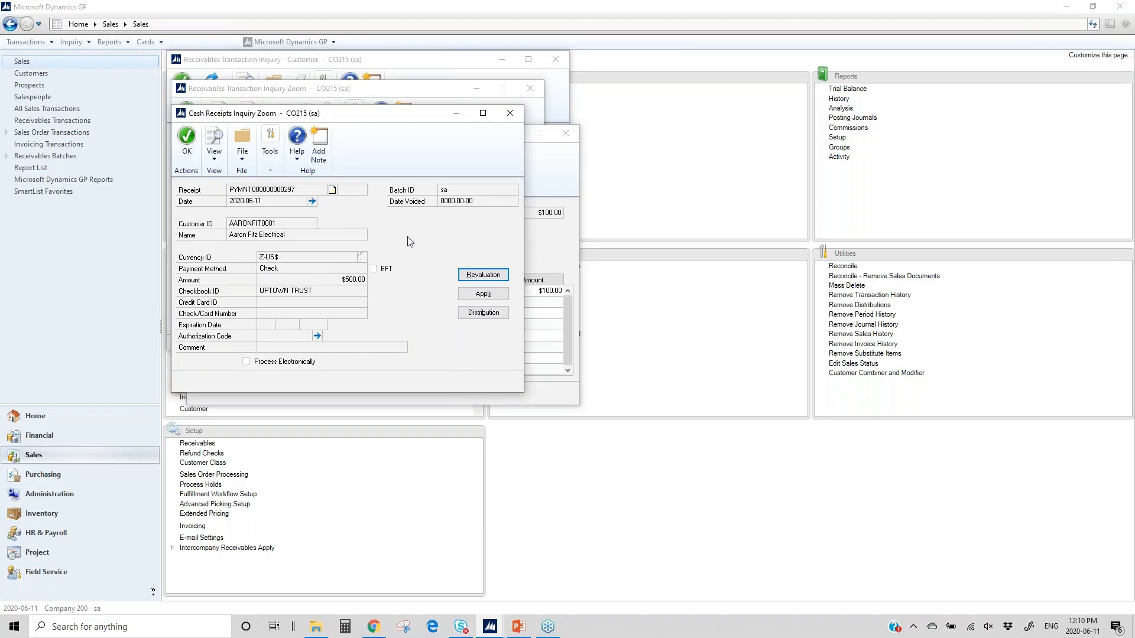
pyautogui.click(510, 113)
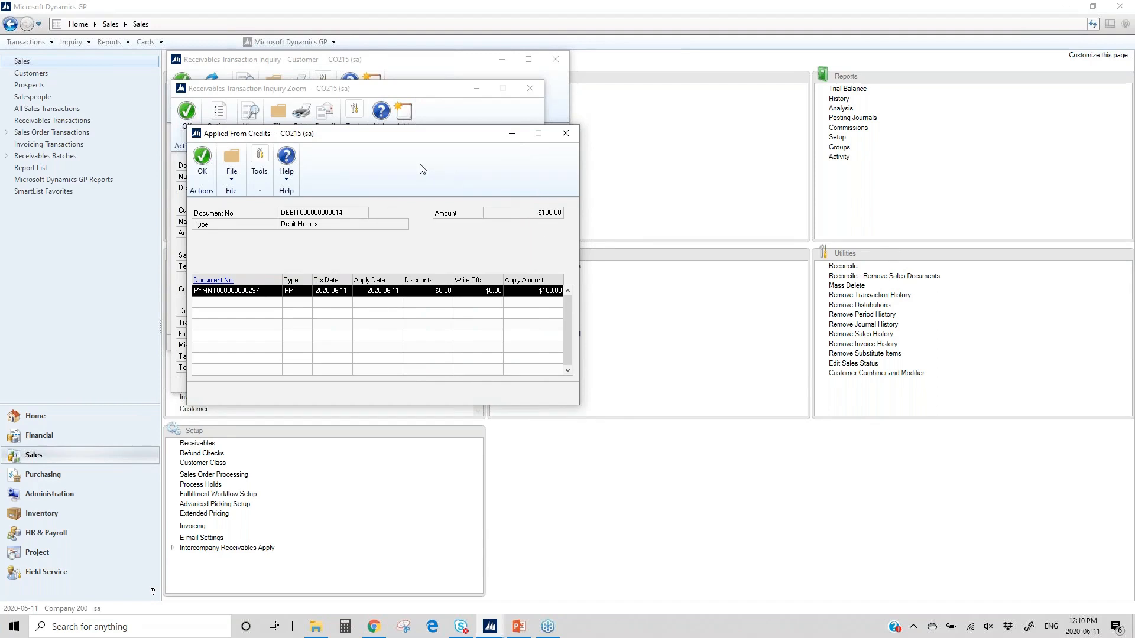
pyautogui.click(564, 136)
pyautogui.click(530, 89)
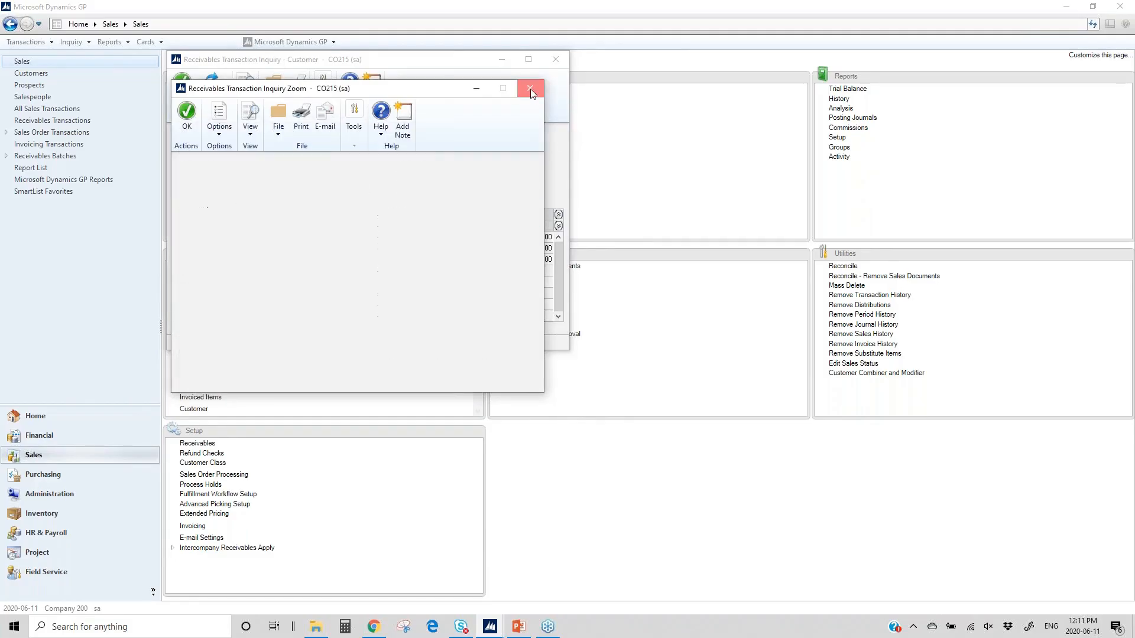
pyautogui.click(557, 59)
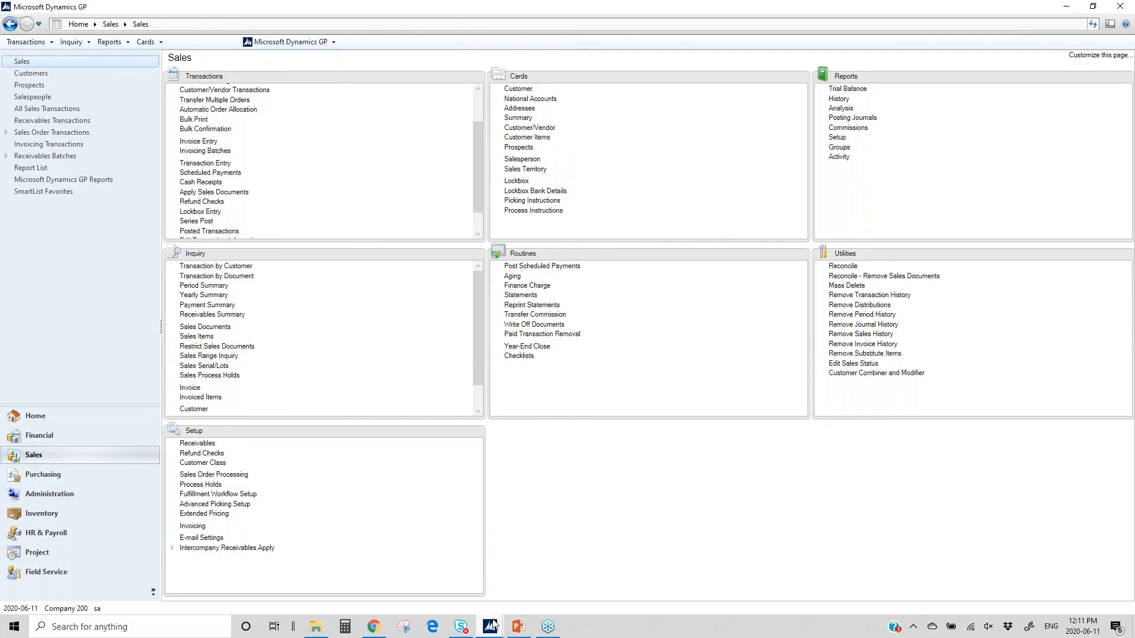
# Switch to Company 500 and open the receivables transaction inquiry by customer for Aaron Fitz Electrical.
pyautogui.moveTo(491, 627)
pyautogui.click(446, 586)
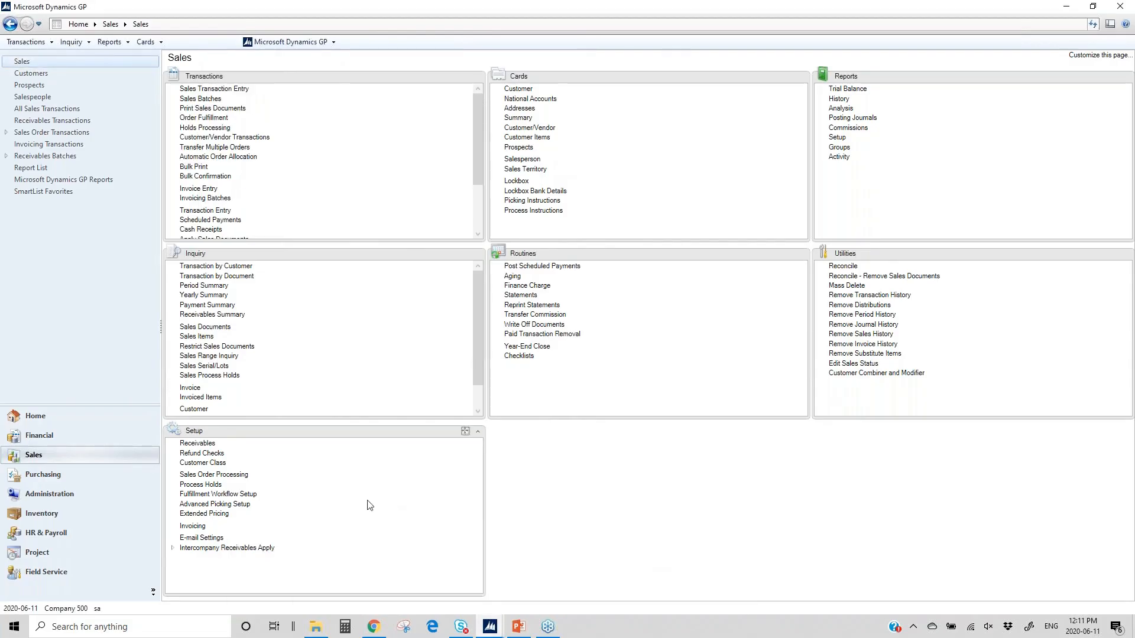
pyautogui.click(238, 267)
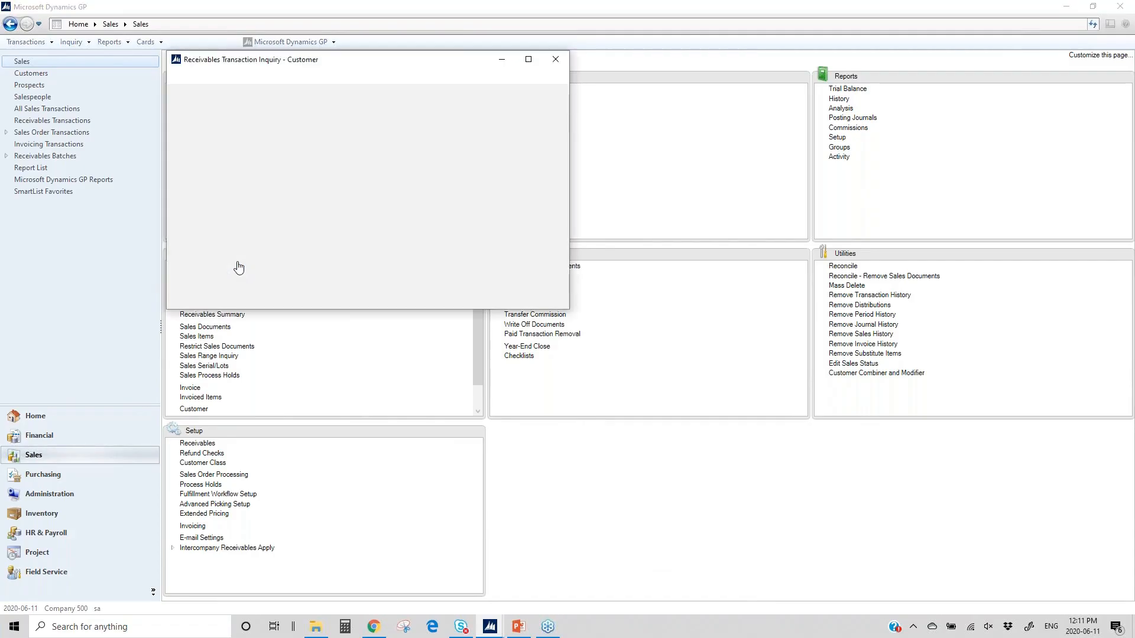
pyautogui.click(186, 343)
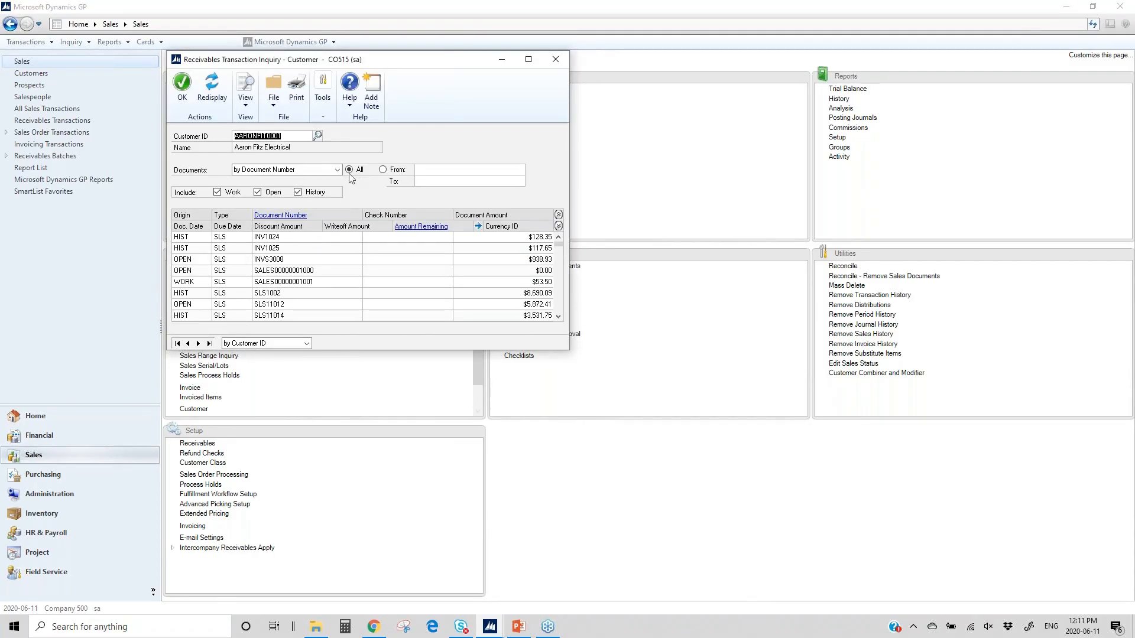
# Restrict the inquiry to document number SVC11004 and check the invoice's remaining amount in its expanded detail line.
pyautogui.click(441, 169)
pyautogui.write('SVC11004')
pyautogui.press('Tab')
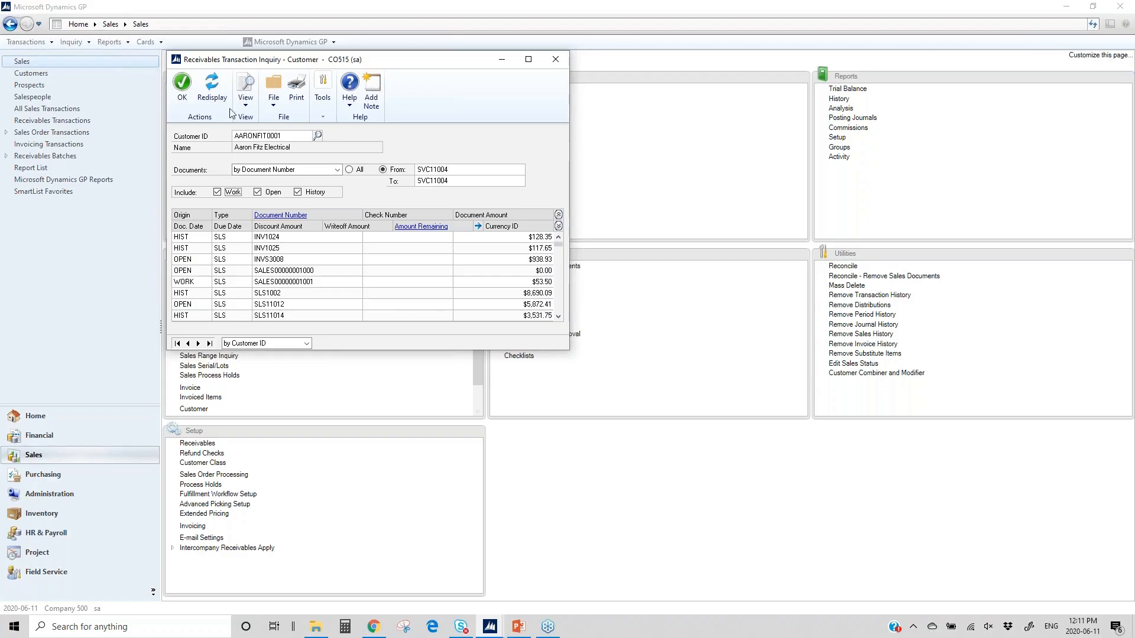
pyautogui.click(212, 89)
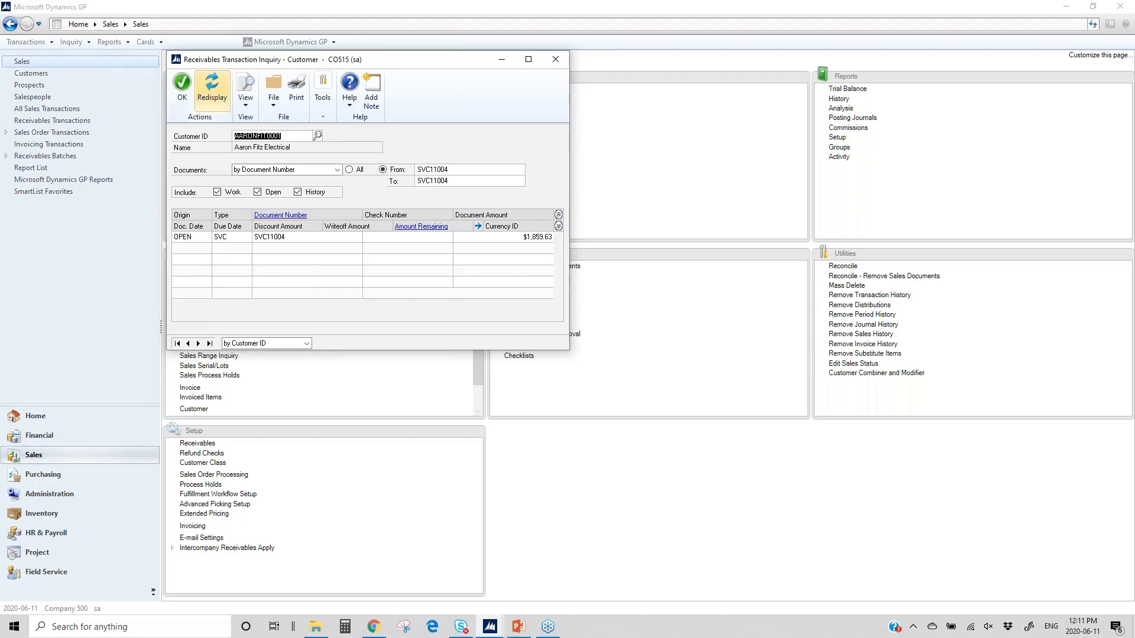
pyautogui.click(273, 237)
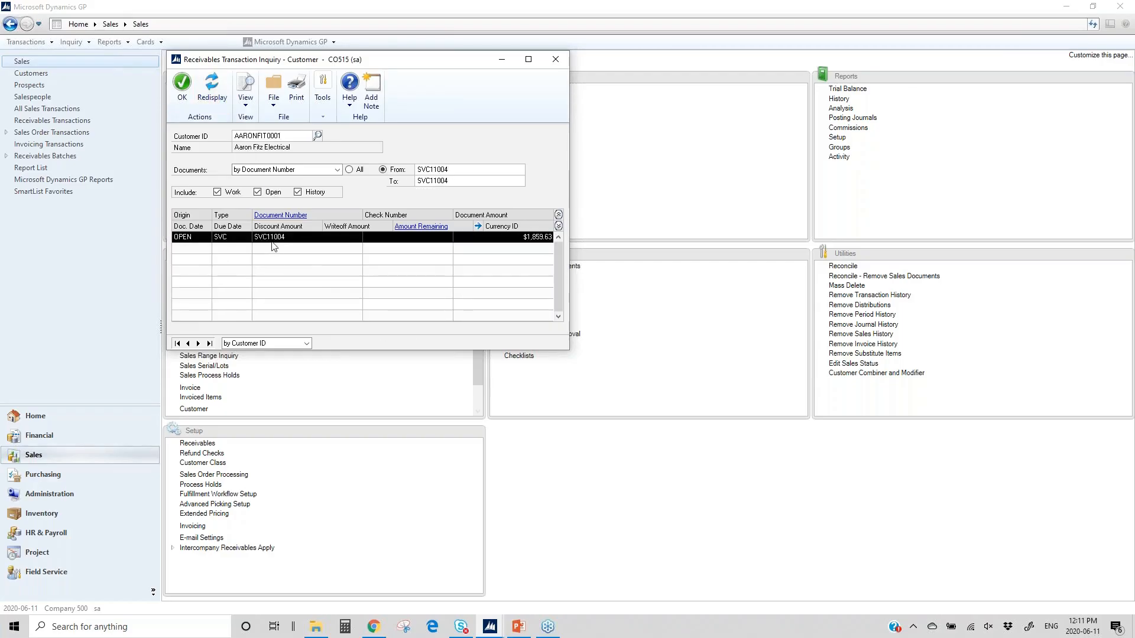
pyautogui.click(559, 216)
pyautogui.click(558, 227)
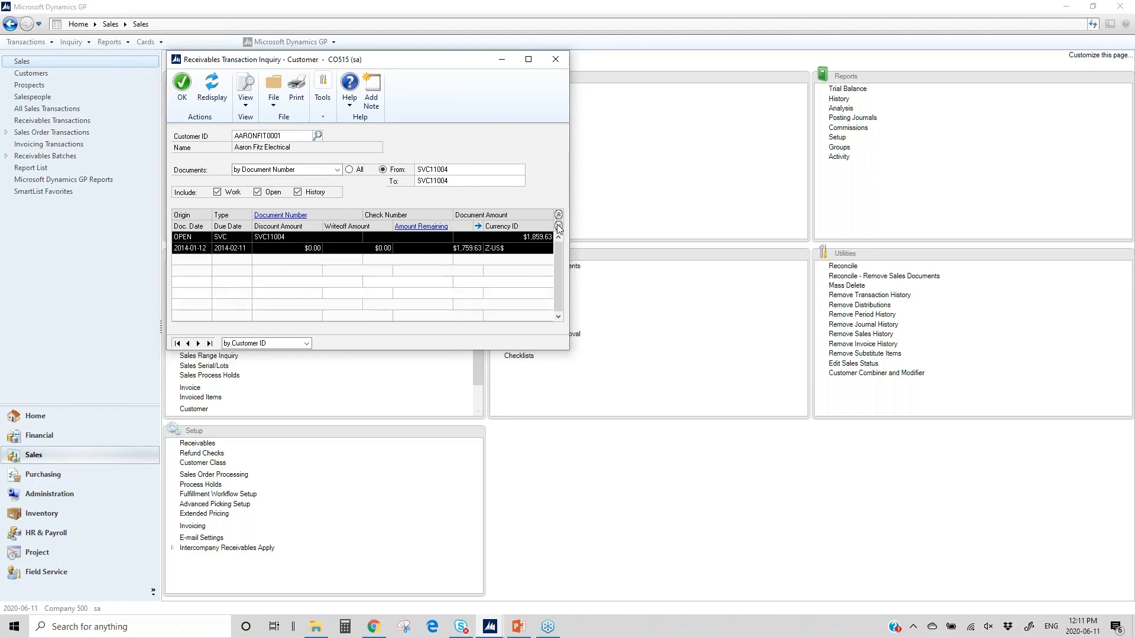
pyautogui.click(559, 226)
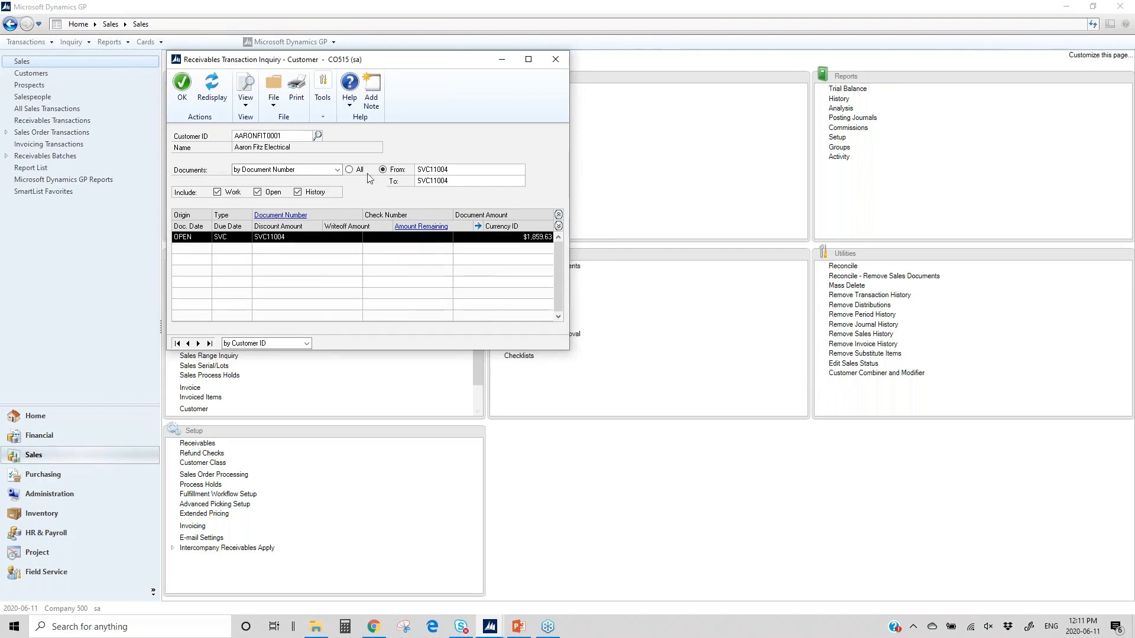
# Restrict the Company 500 inquiry by document date from 2020-06-11 to 2020-06-11 and redisplay the documents.
pyautogui.click(337, 170)
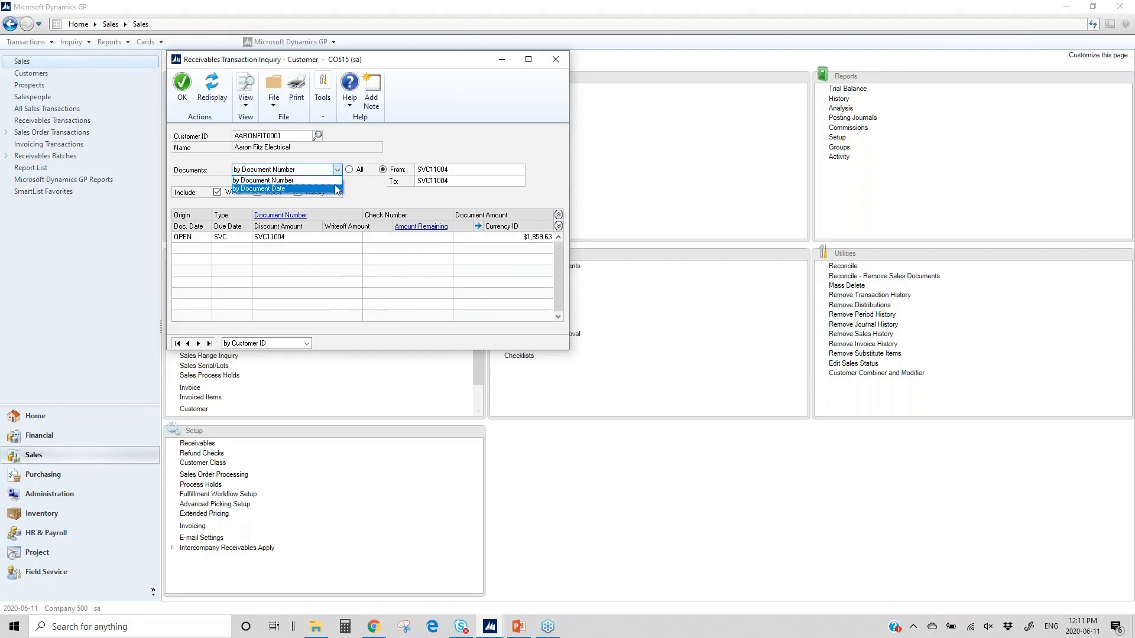
pyautogui.click(331, 186)
pyautogui.click(383, 169)
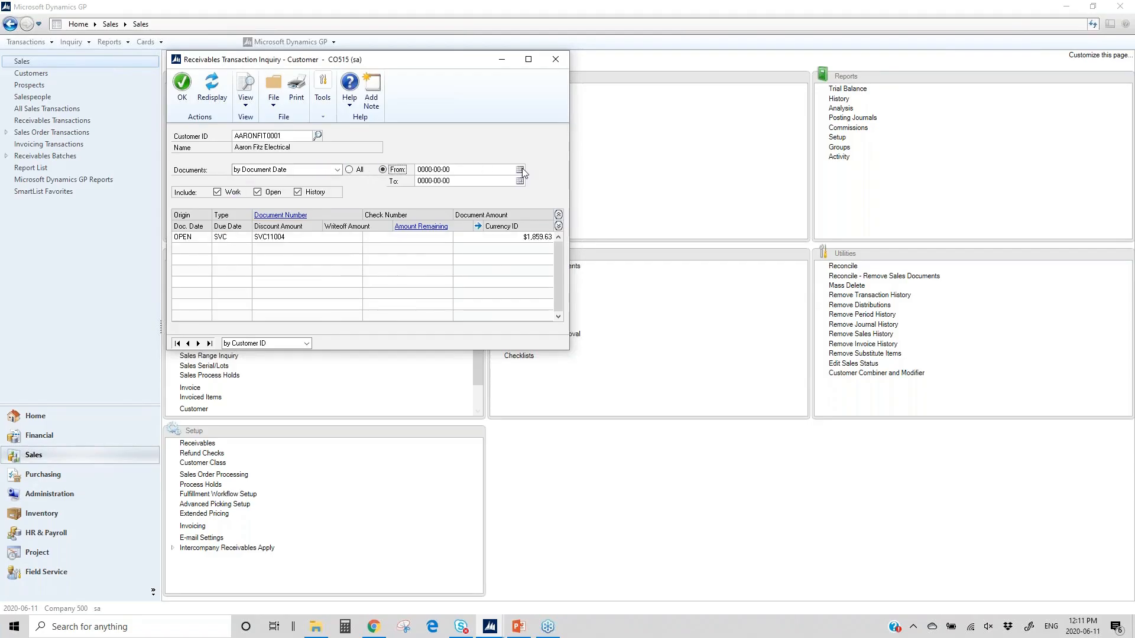
pyautogui.click(520, 170)
pyautogui.click(505, 219)
pyautogui.press('Tab')
pyautogui.press('Tab')
pyautogui.click(212, 93)
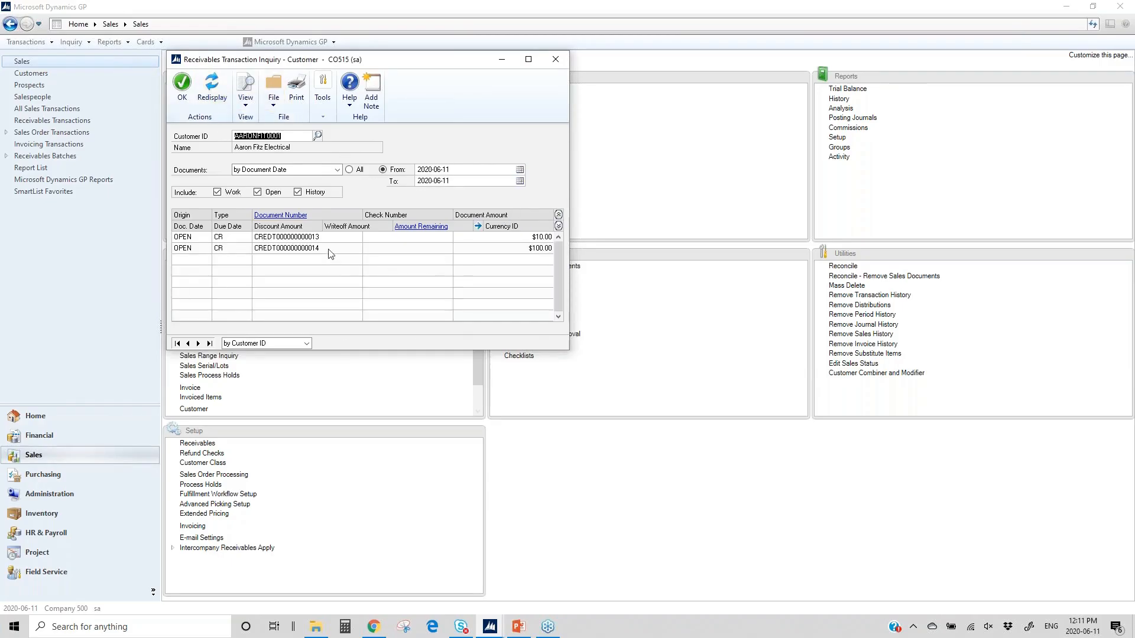
# Open the $100.00 credit memo and examine which debit document it is applied to.
pyautogui.click(322, 250)
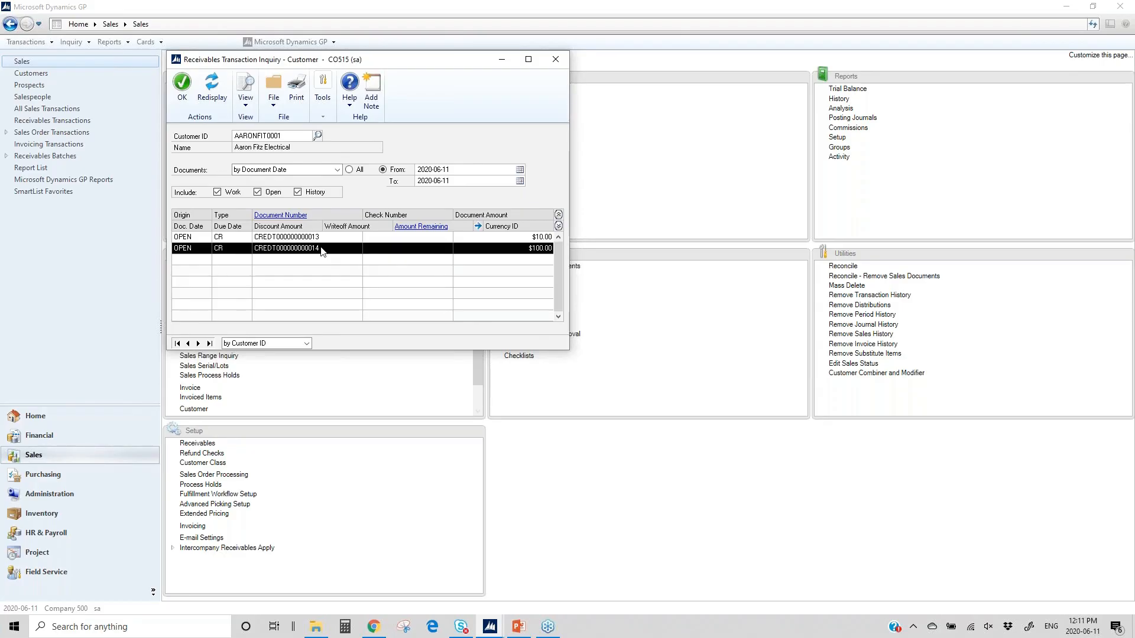
pyautogui.click(302, 215)
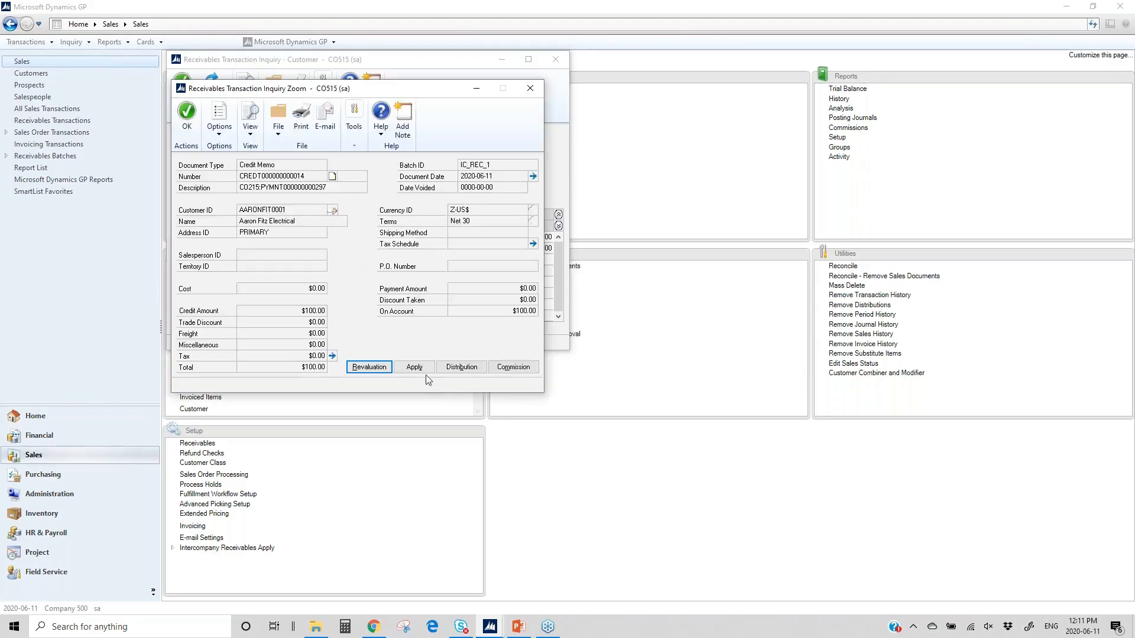
pyautogui.click(423, 371)
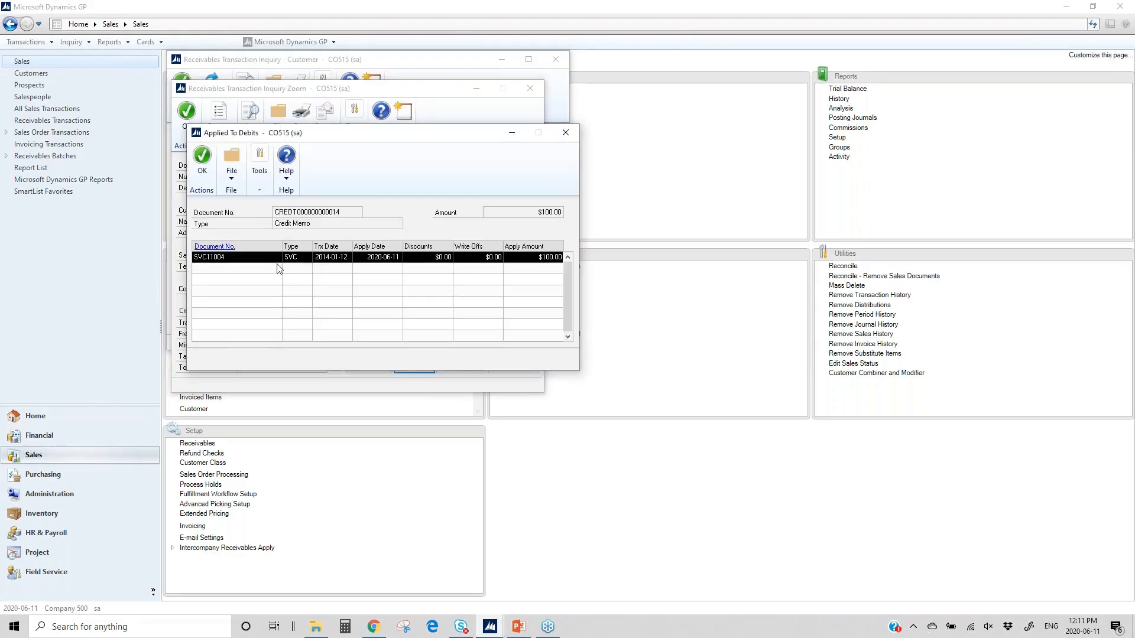
pyautogui.click(566, 133)
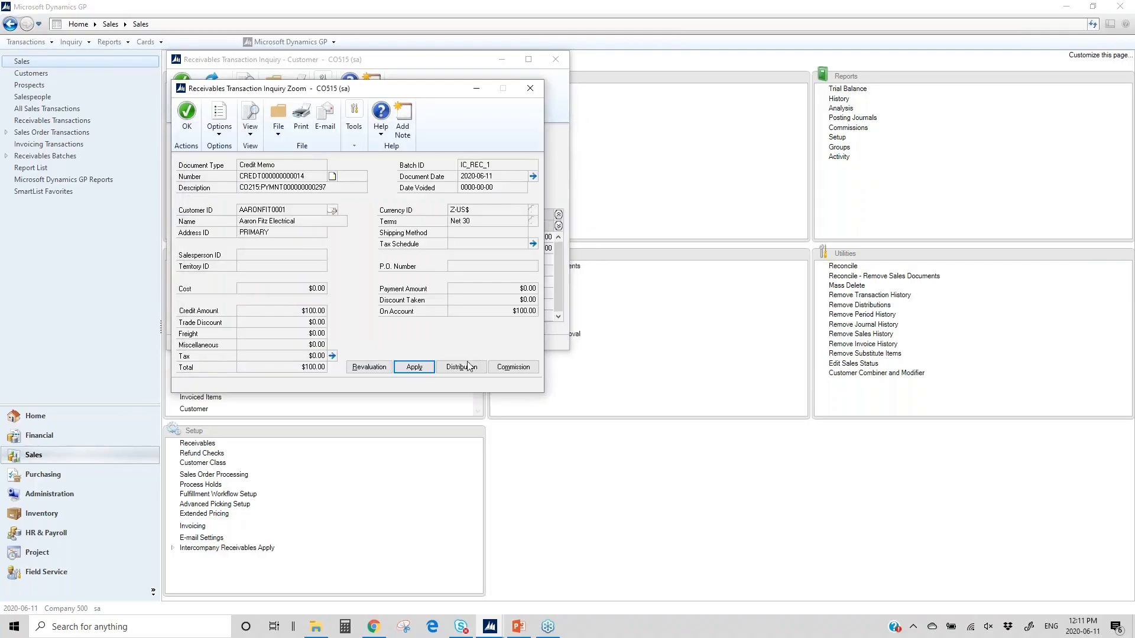
# Examine the credit memo's account distributions with the account descriptions expanded, and close all Company 500 inquiry windows.
pyautogui.click(466, 366)
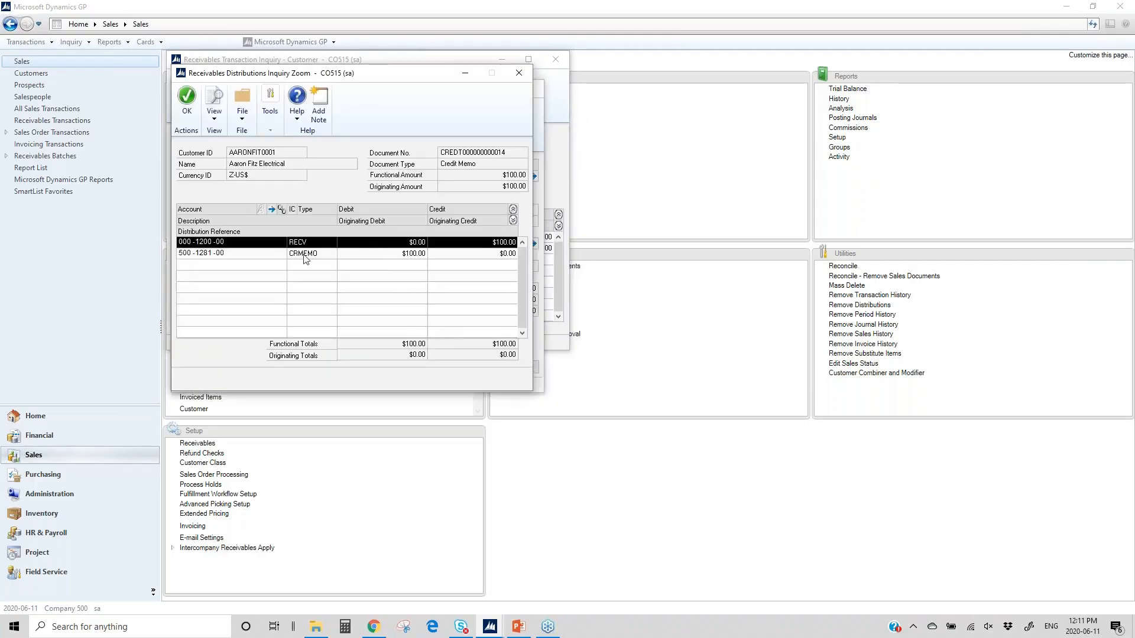
pyautogui.click(514, 208)
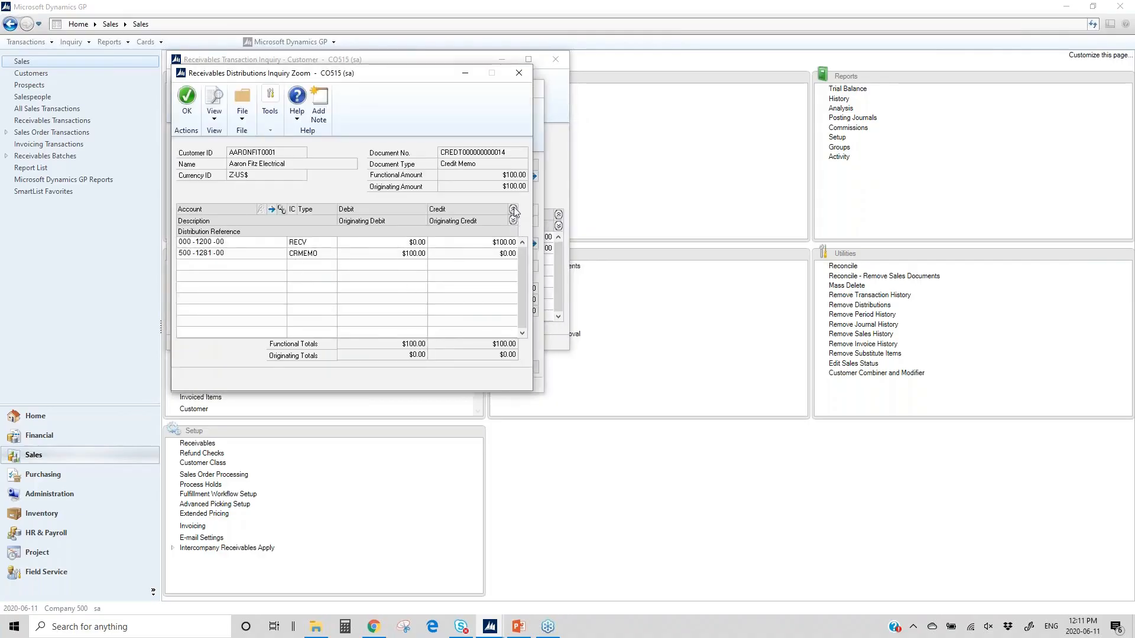
pyautogui.click(513, 220)
pyautogui.click(251, 255)
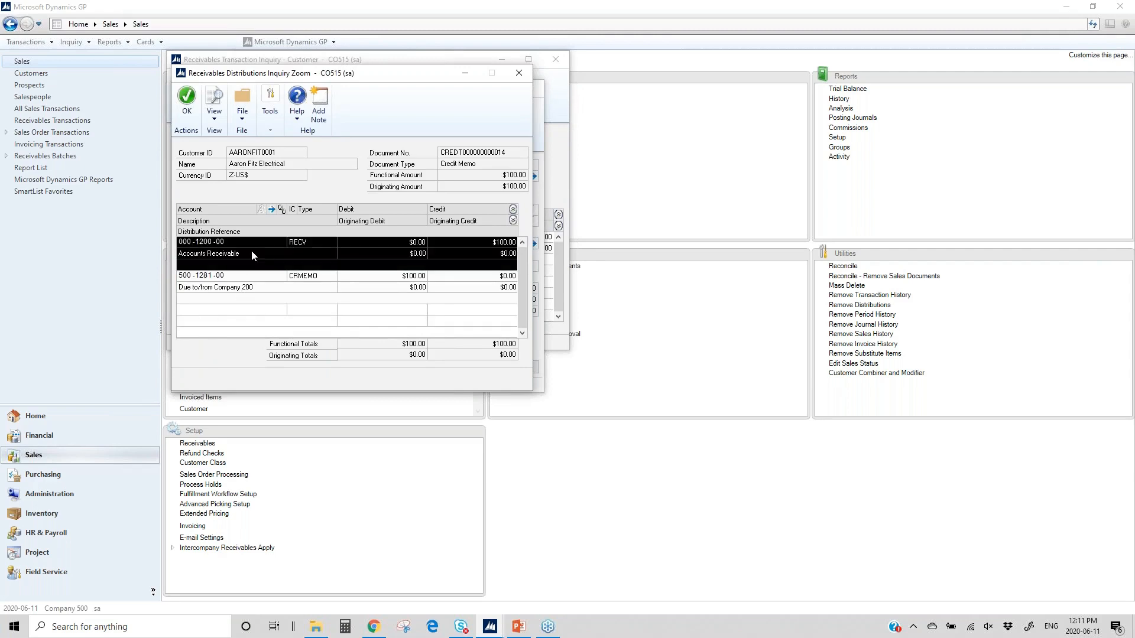
pyautogui.click(258, 283)
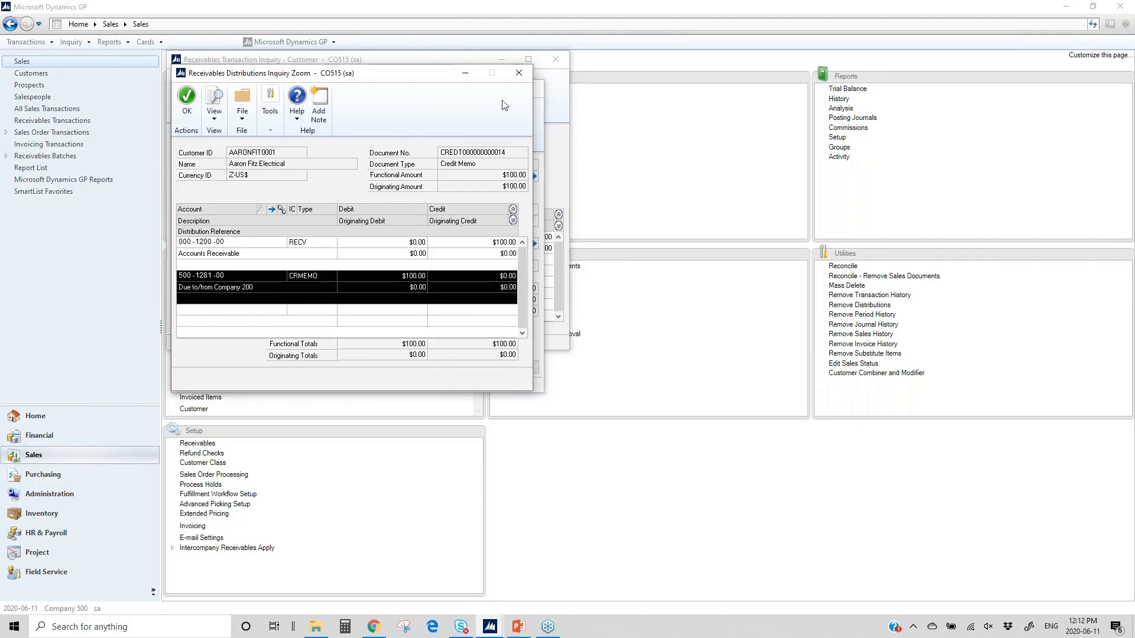
pyautogui.click(519, 72)
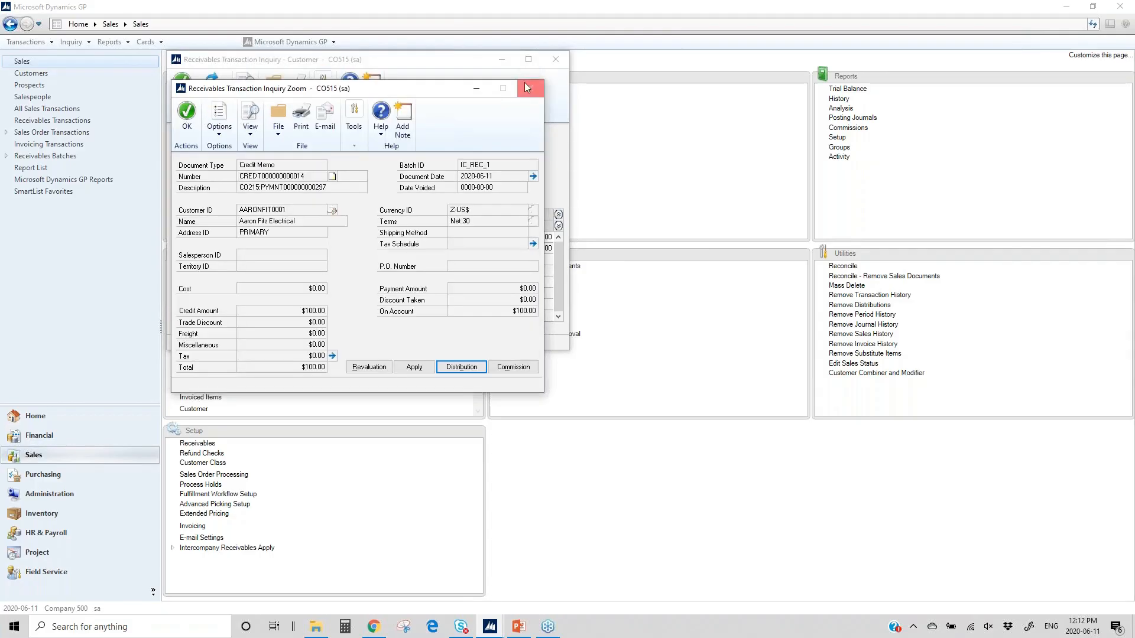
pyautogui.click(528, 89)
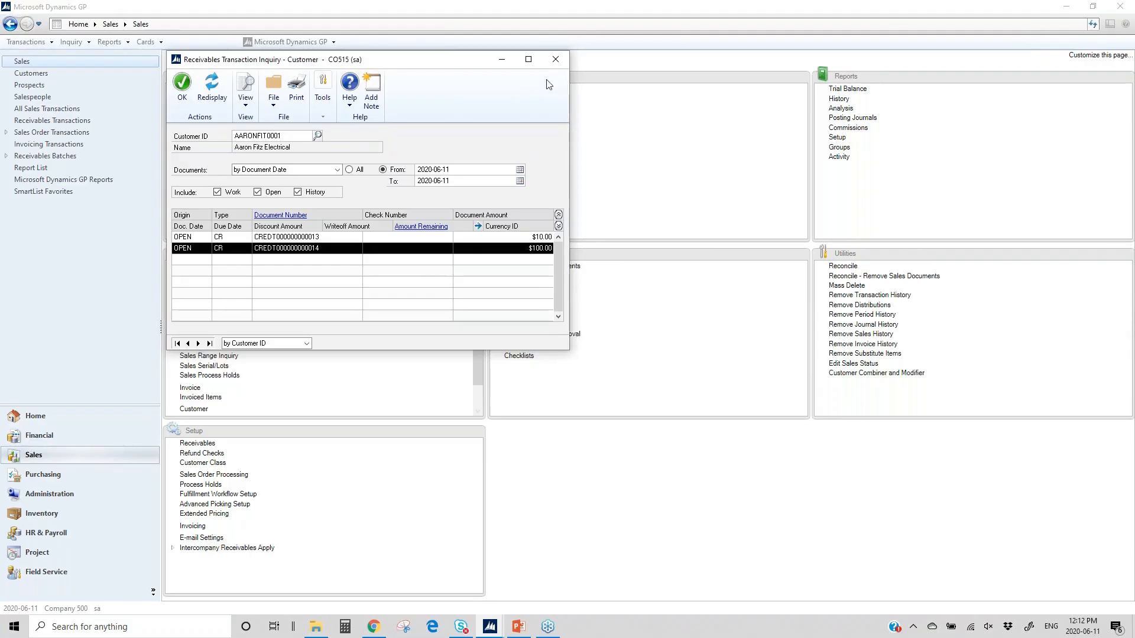
pyautogui.click(556, 60)
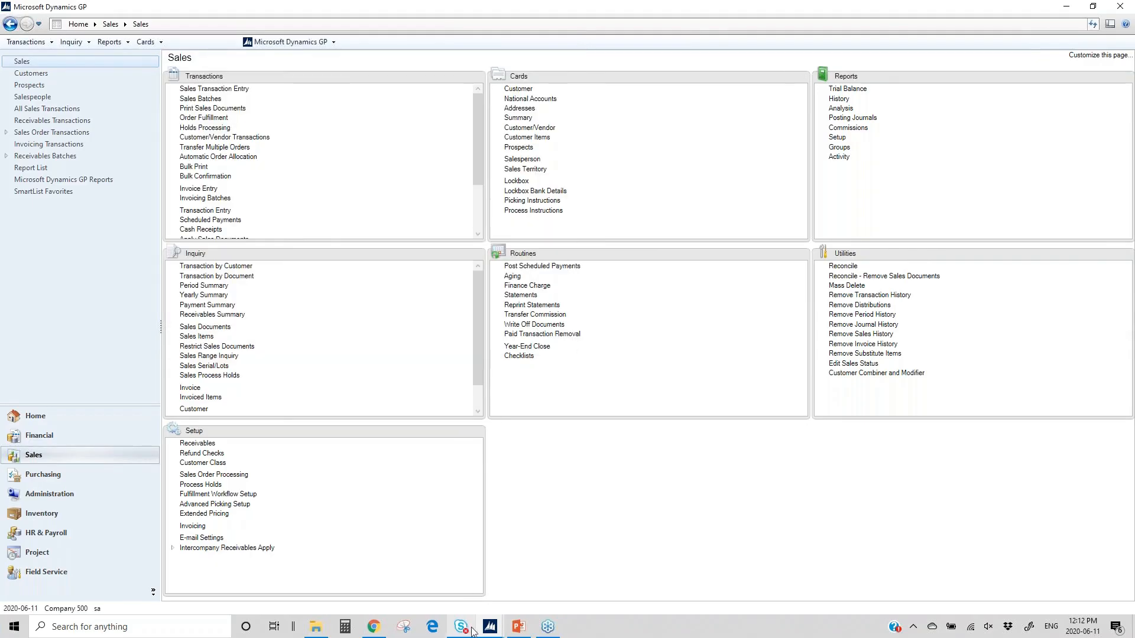
pyautogui.moveTo(489, 632)
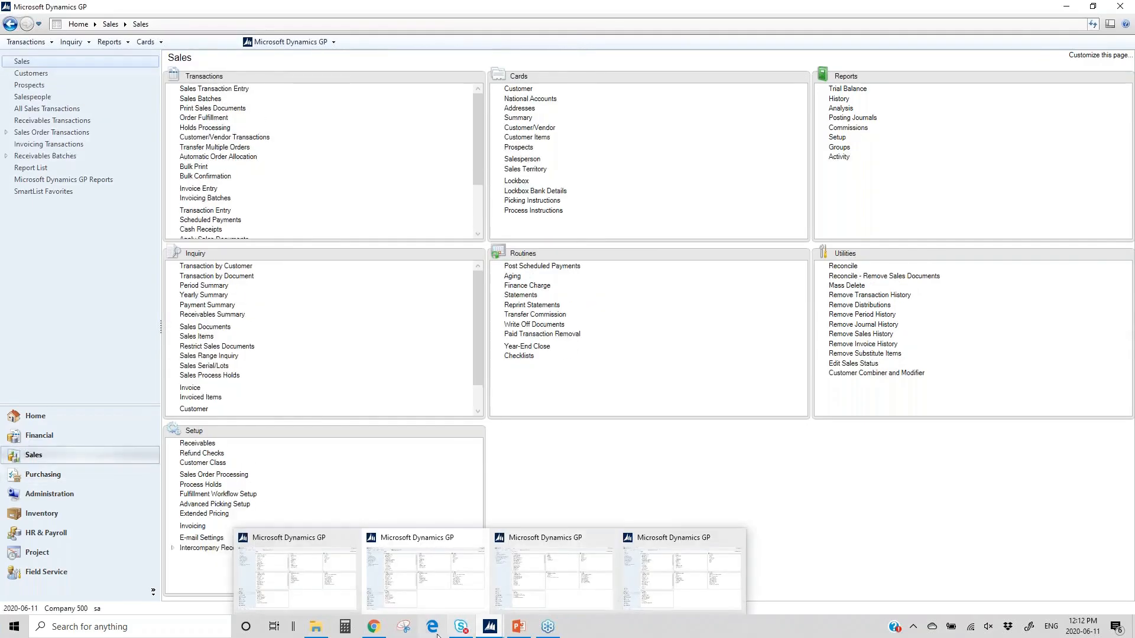
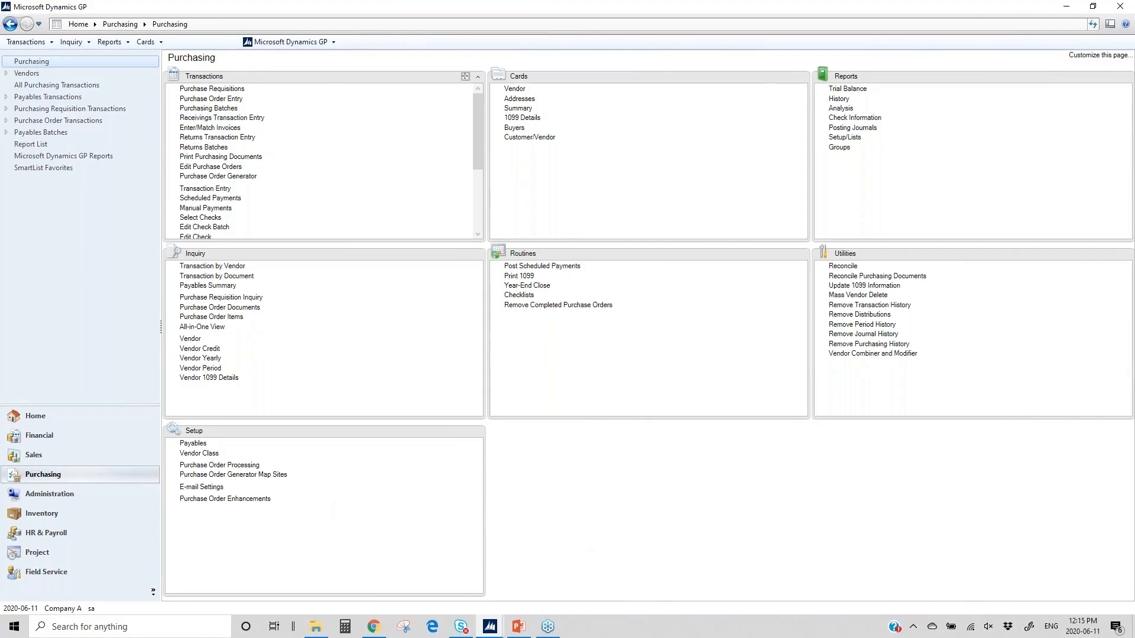
# Start a standard purchase order in Company A with the next PO number and vendor ICVENDOR.
pyautogui.click(225, 99)
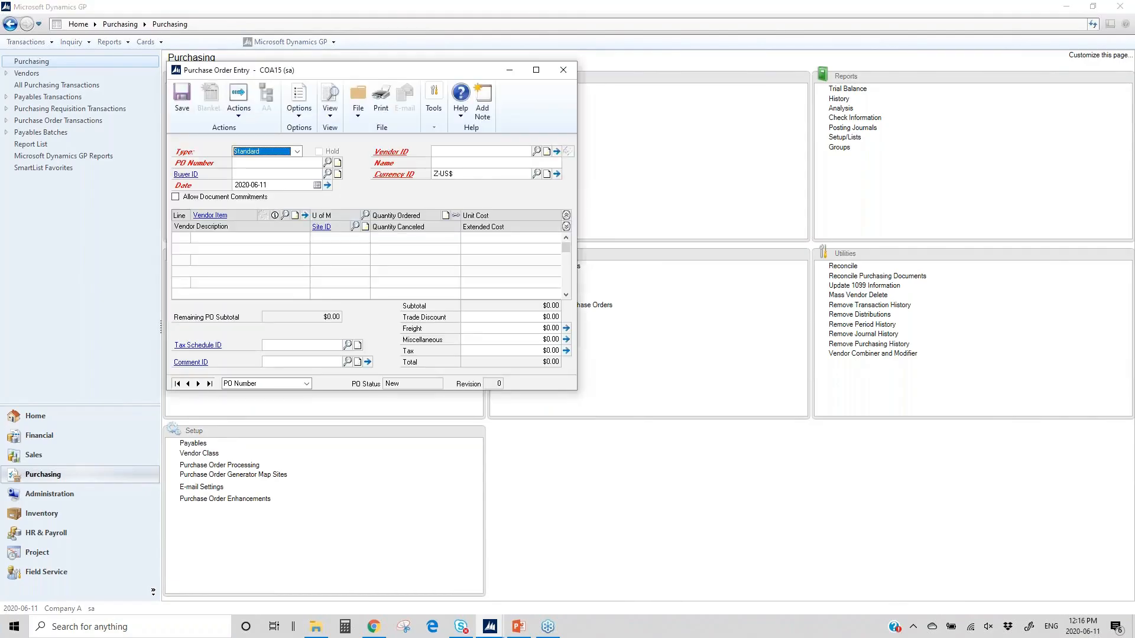
pyautogui.press('Tab')
pyautogui.press('Tab')
pyautogui.press('Tab')
pyautogui.press('Tab')
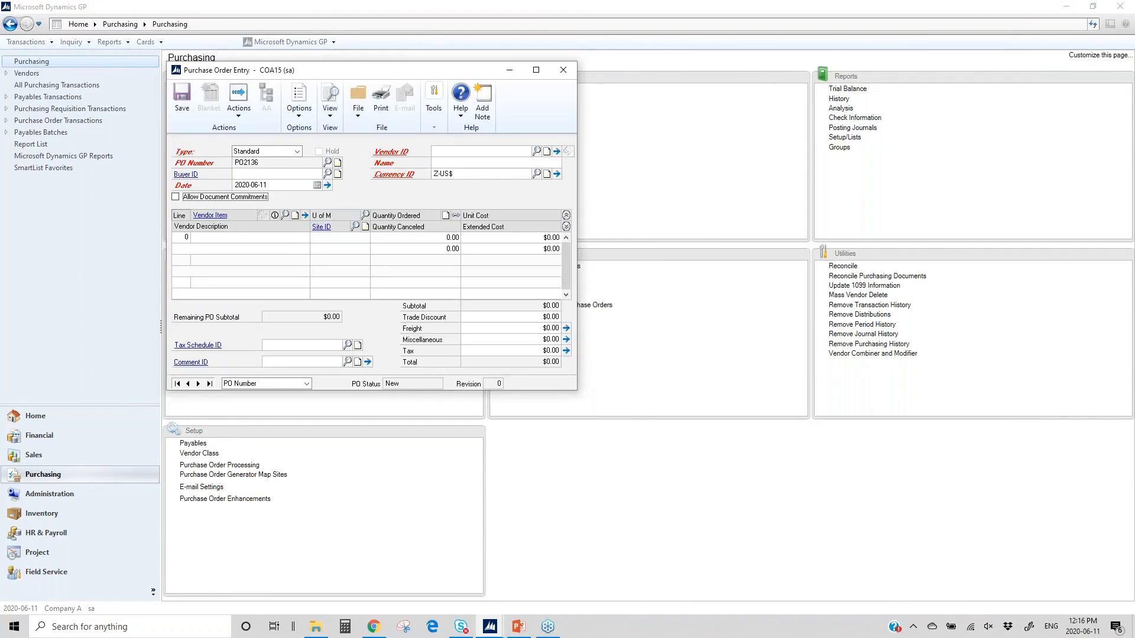
pyautogui.click(485, 154)
pyautogui.write('IC')
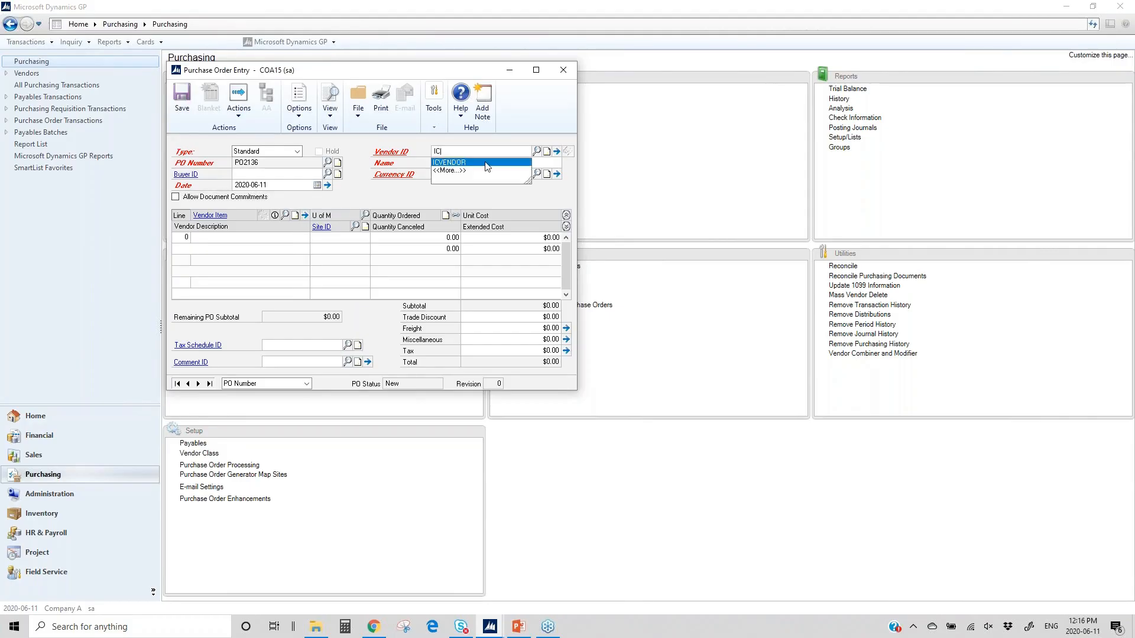
pyautogui.click(486, 164)
pyautogui.press('Tab')
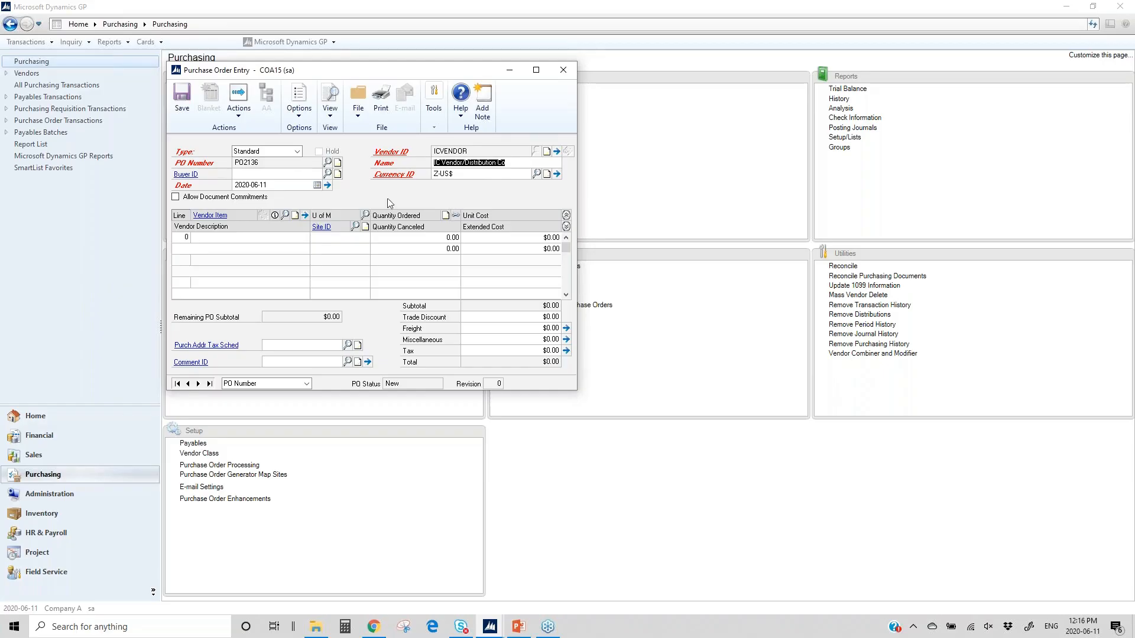
pyautogui.press('Tab')
# Add the vendor item CART to the purchase order's first line with an ordered quantity of 2.
pyautogui.click(237, 238)
pyautogui.write('cart')
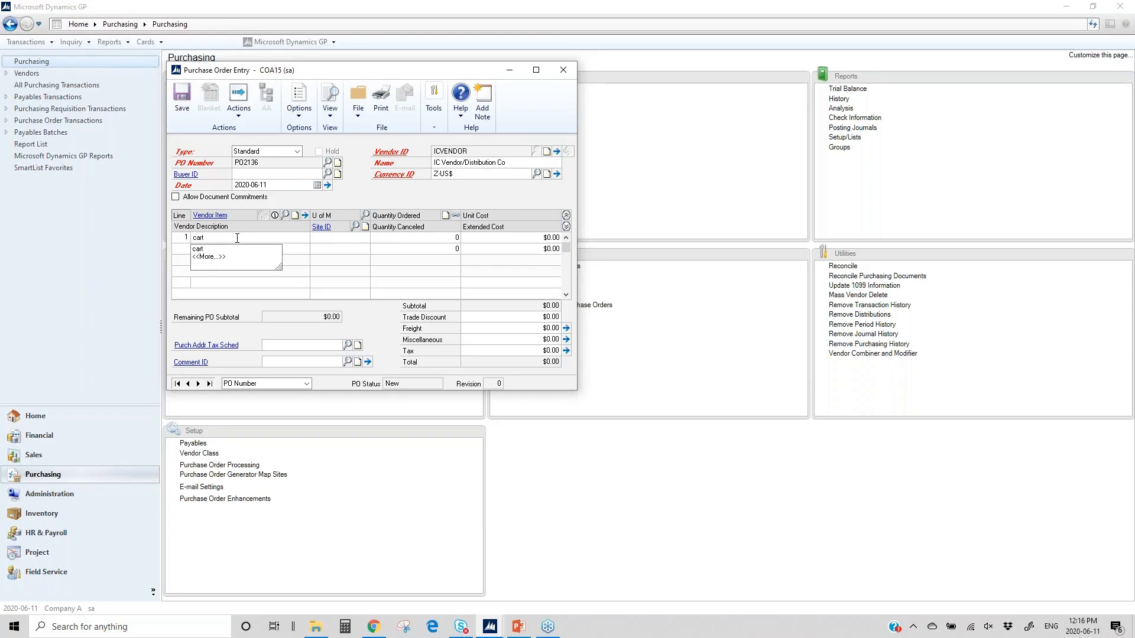
pyautogui.click(285, 215)
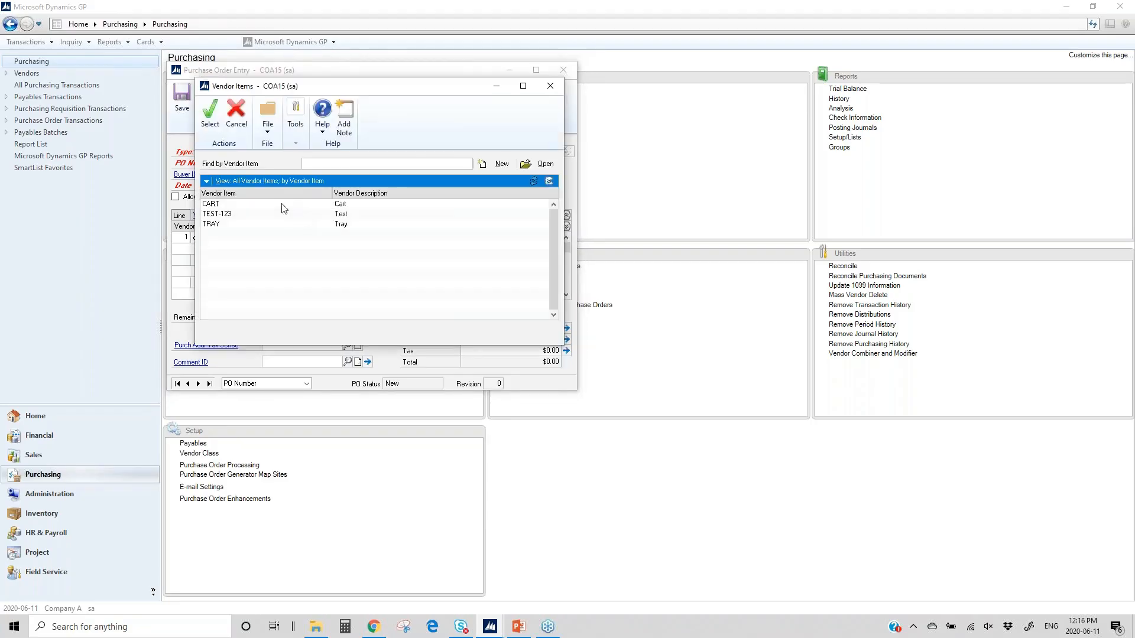
pyautogui.doubleClick(283, 208)
pyautogui.press('Tab')
pyautogui.write('2')
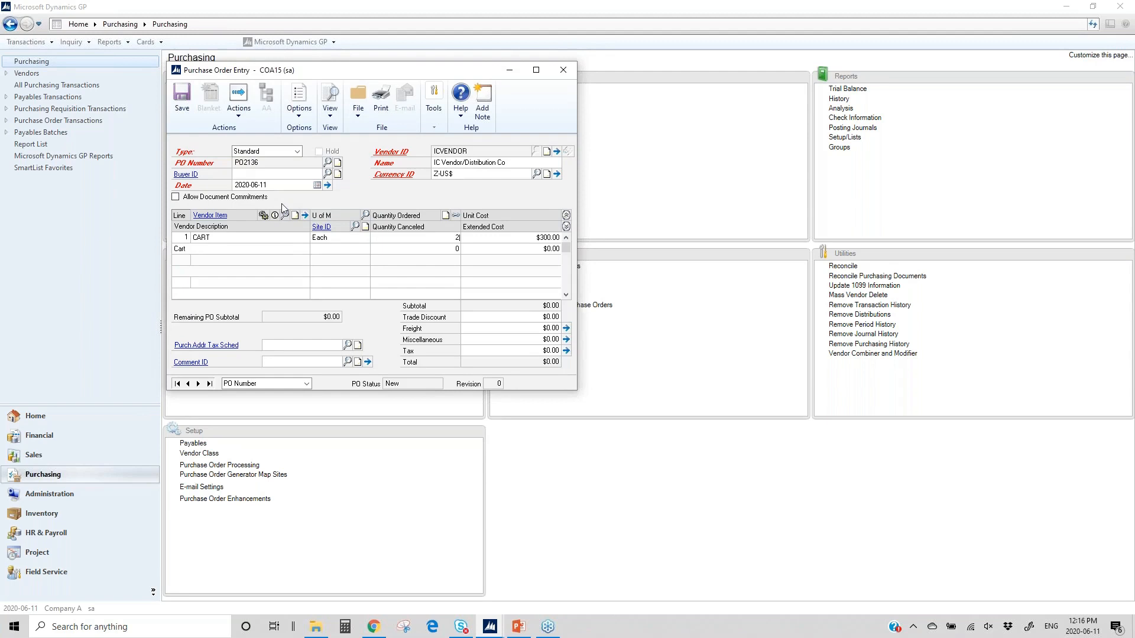
pyautogui.press('Tab')
pyautogui.press('Tab')
# Assign site 01-SW to the CART line and complete the line.
pyautogui.click(359, 248)
pyautogui.click(356, 227)
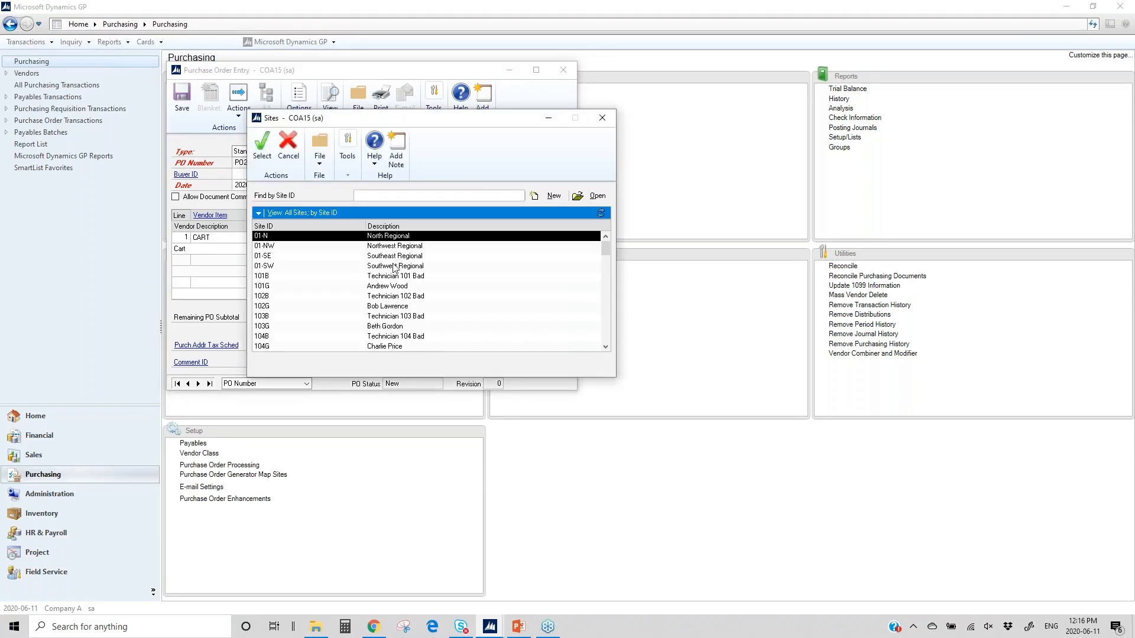
pyautogui.click(393, 267)
pyautogui.doubleClick(393, 268)
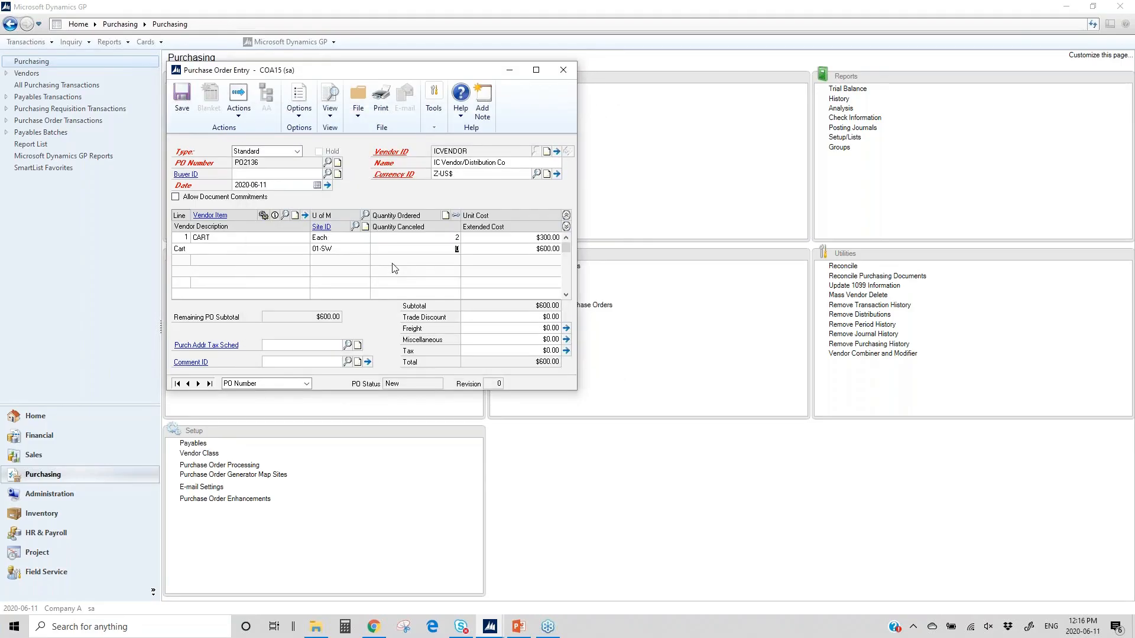
pyautogui.press('Tab')
# Print the purchase order document to the screen using the Other Form format.
pyautogui.click(383, 117)
pyautogui.click(523, 348)
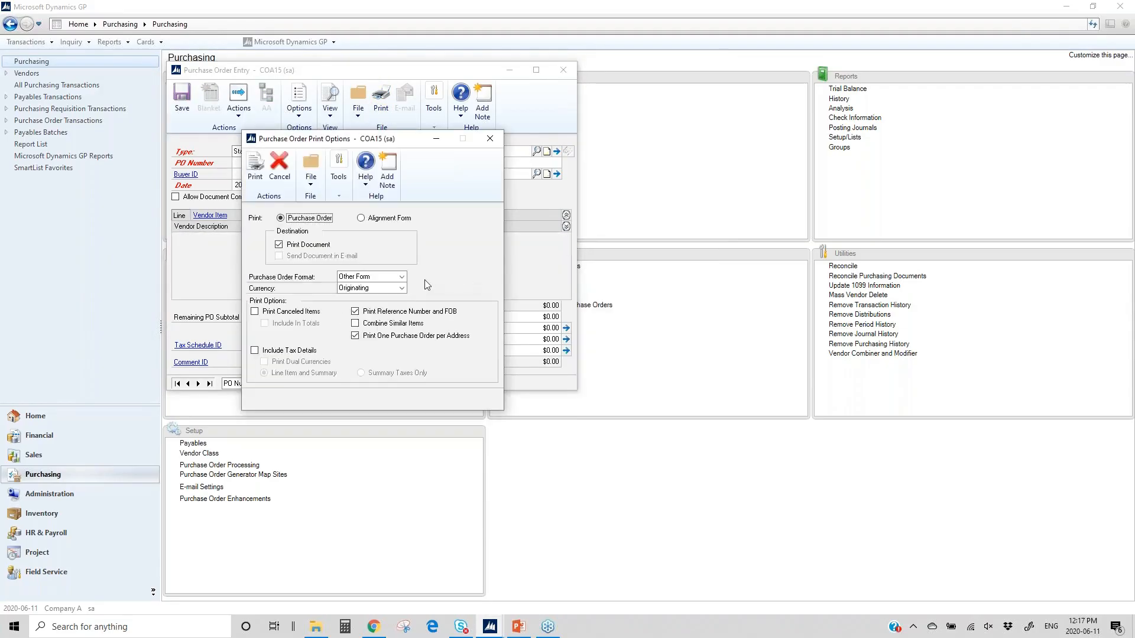
pyautogui.click(255, 167)
pyautogui.click(483, 313)
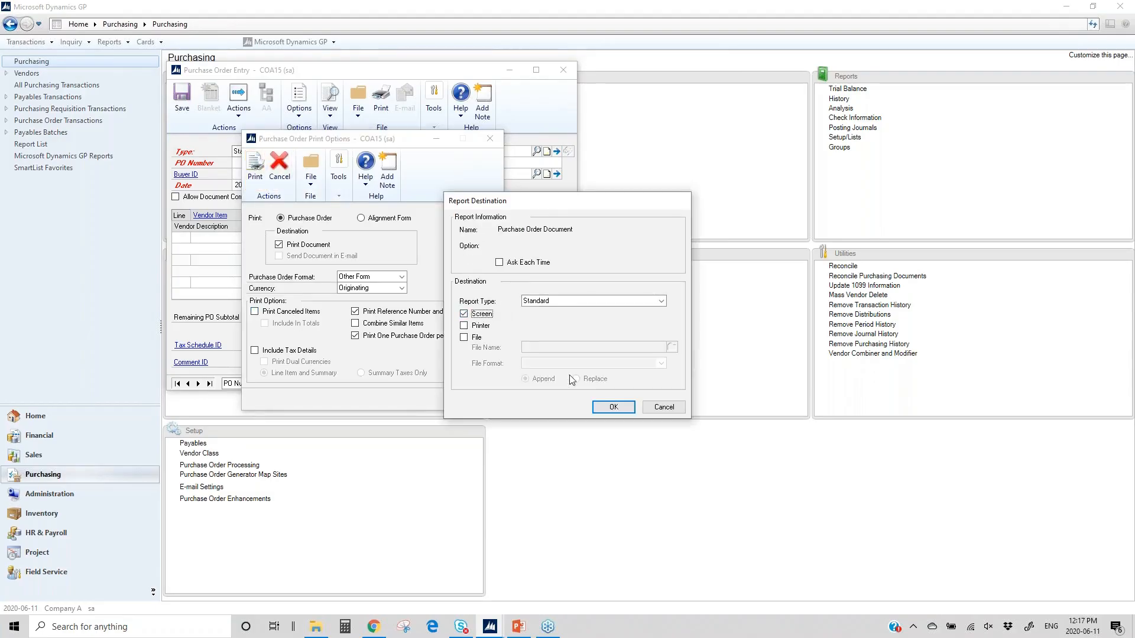
pyautogui.click(630, 408)
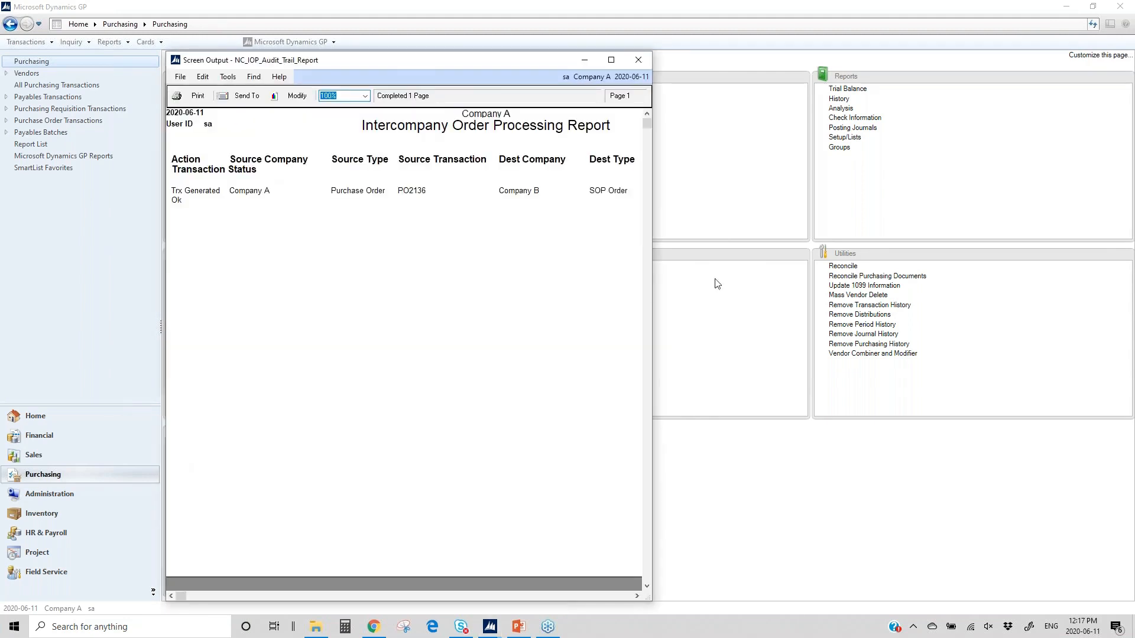
# Check the destination transaction in the widened Intercompany Order Processing Report, and close the reports and purchase order entry.
pyautogui.moveTo(652, 288); pyautogui.dragTo(822, 287)
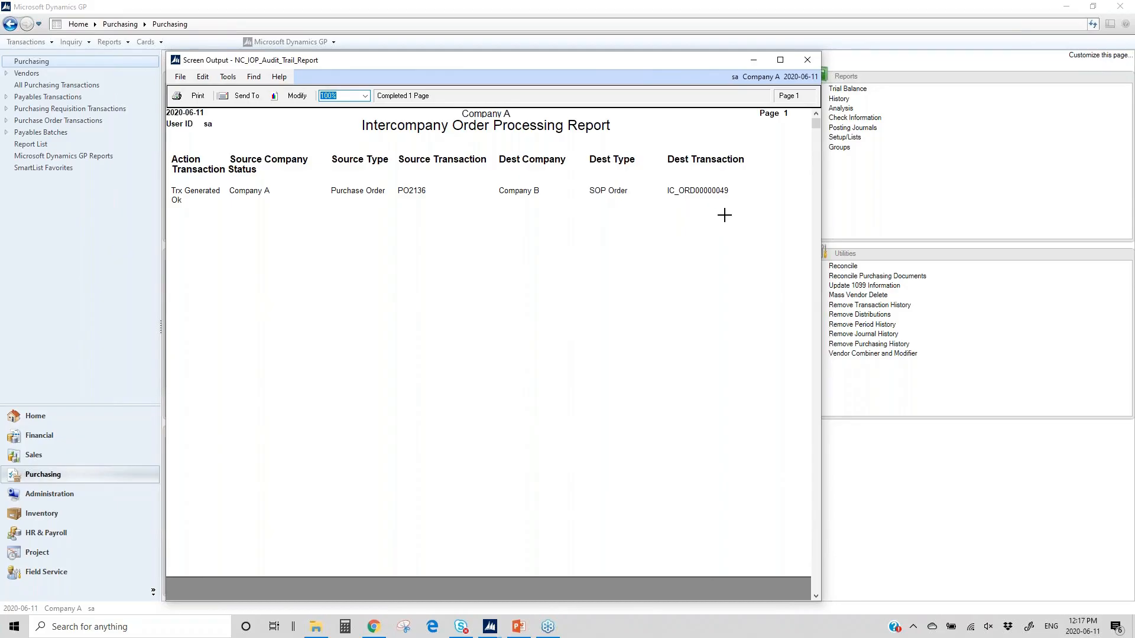
pyautogui.click(807, 60)
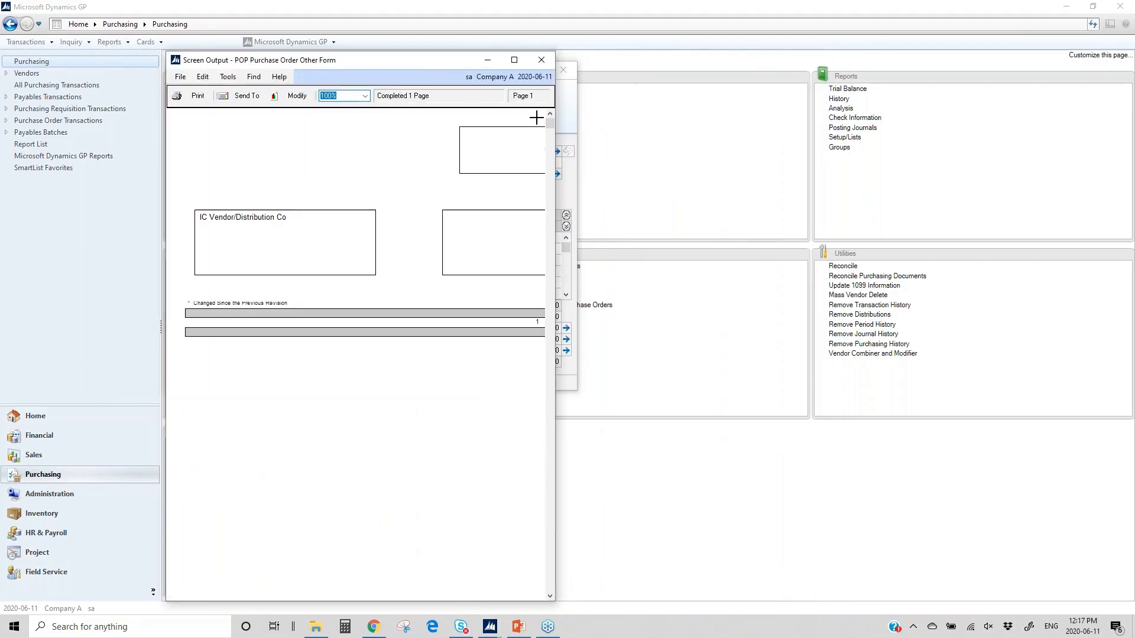
pyautogui.click(543, 61)
pyautogui.click(563, 70)
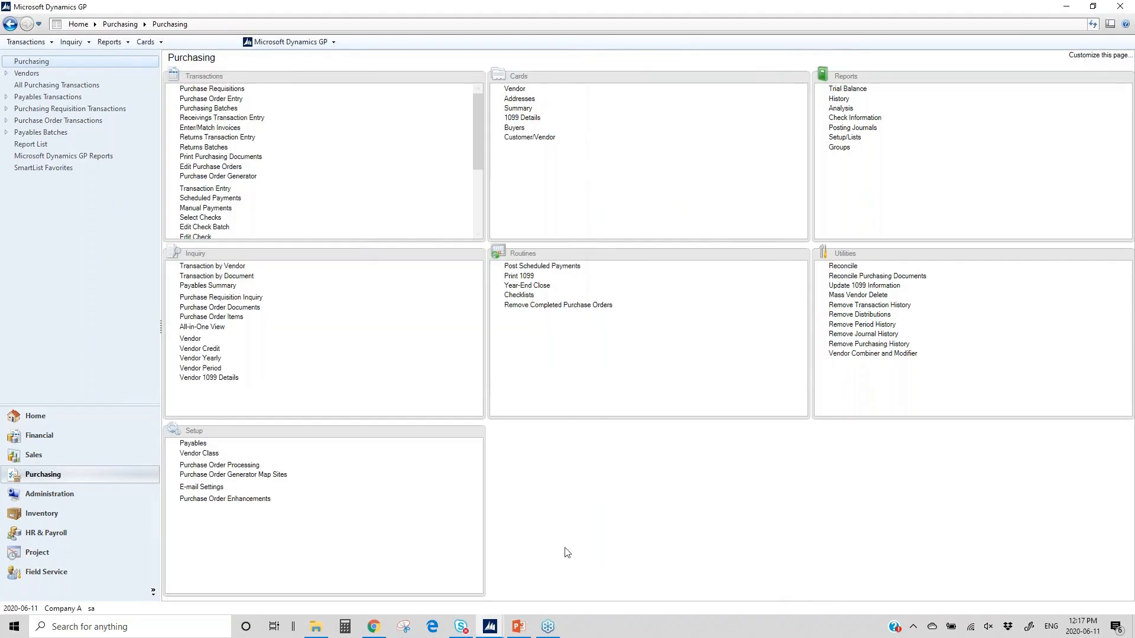
# Switch to Company B and open the intercompany sales order dated 2020-06-11 in Sales Transaction Entry.
pyautogui.moveTo(486, 631)
pyautogui.click(660, 582)
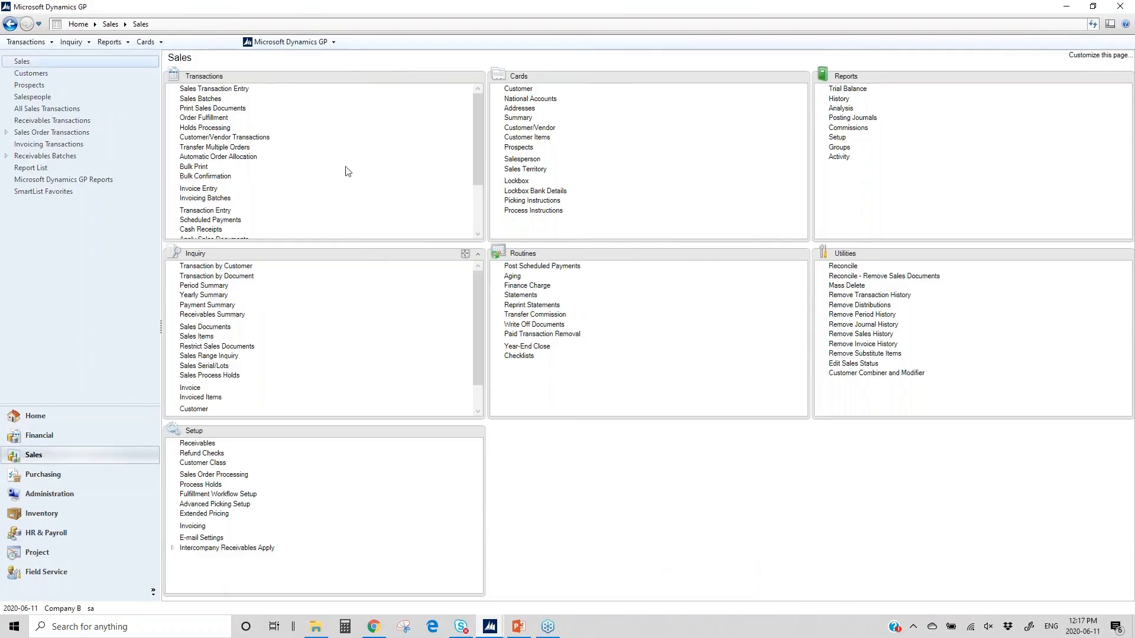
pyautogui.click(239, 90)
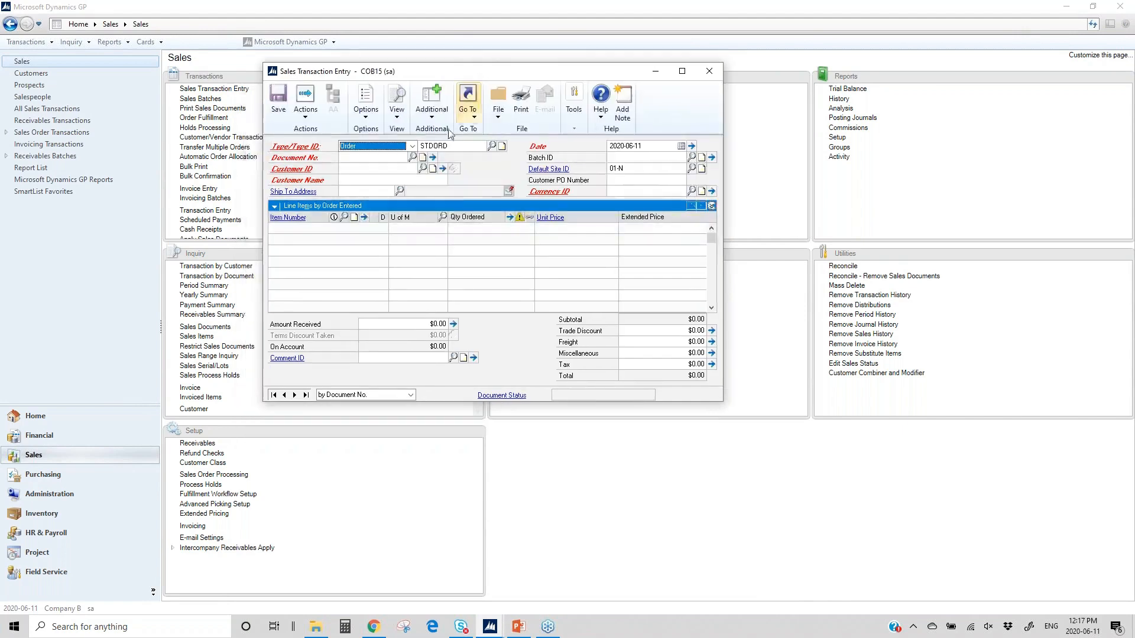
pyautogui.click(413, 157)
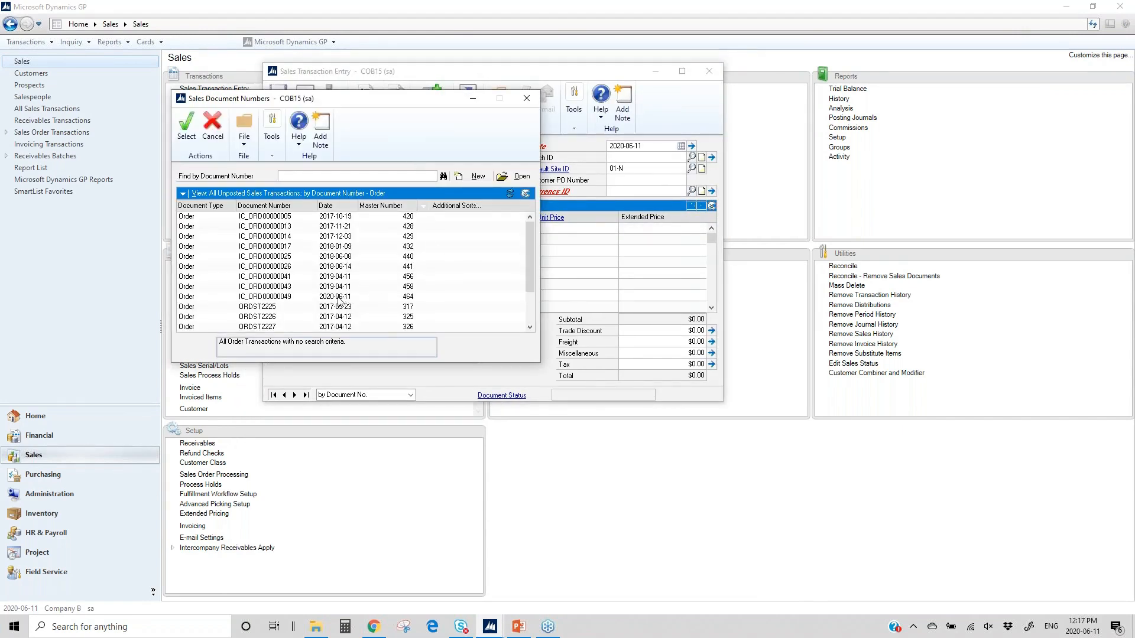
pyautogui.doubleClick(341, 299)
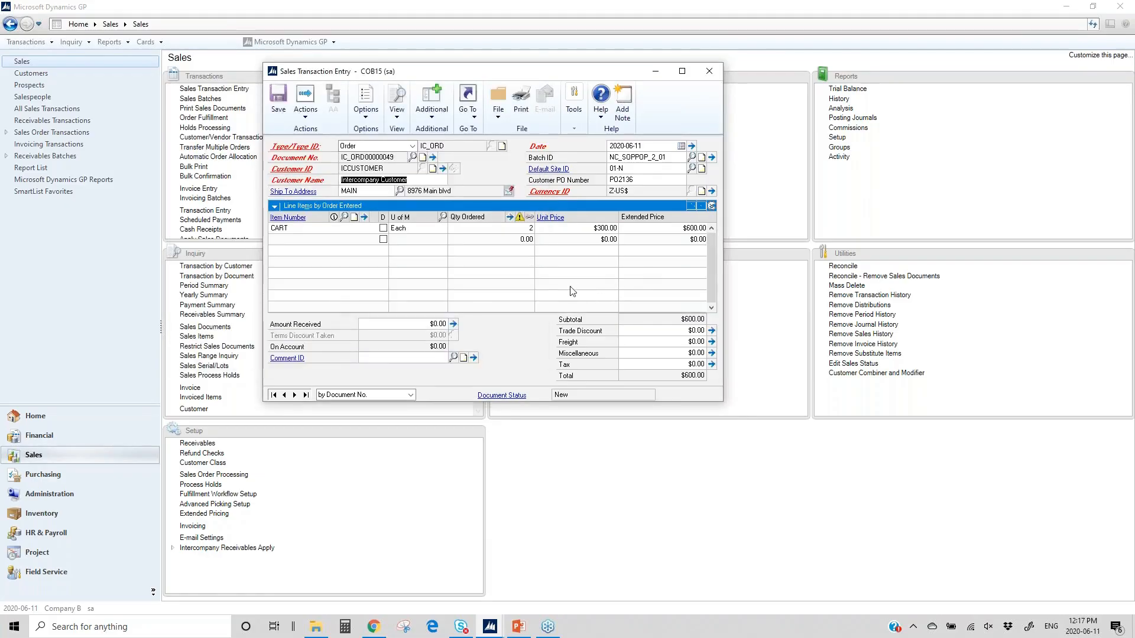
# Expand the order's CART line details and enter a fulfilled quantity of 2.
pyautogui.click(467, 232)
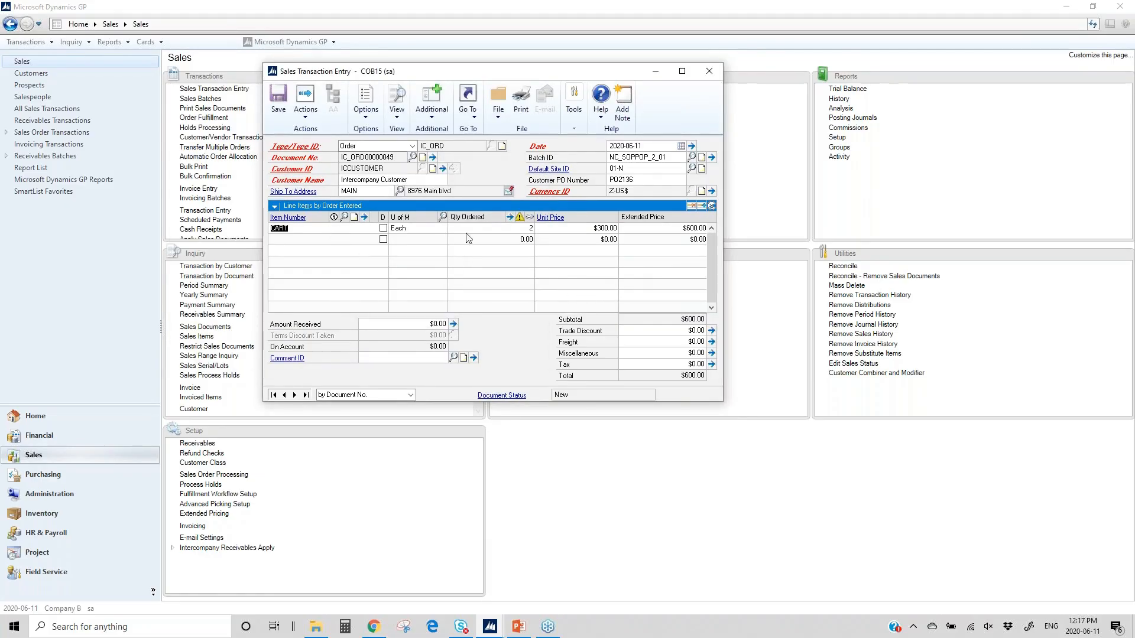
pyautogui.click(493, 232)
pyautogui.click(648, 180)
pyautogui.click(711, 206)
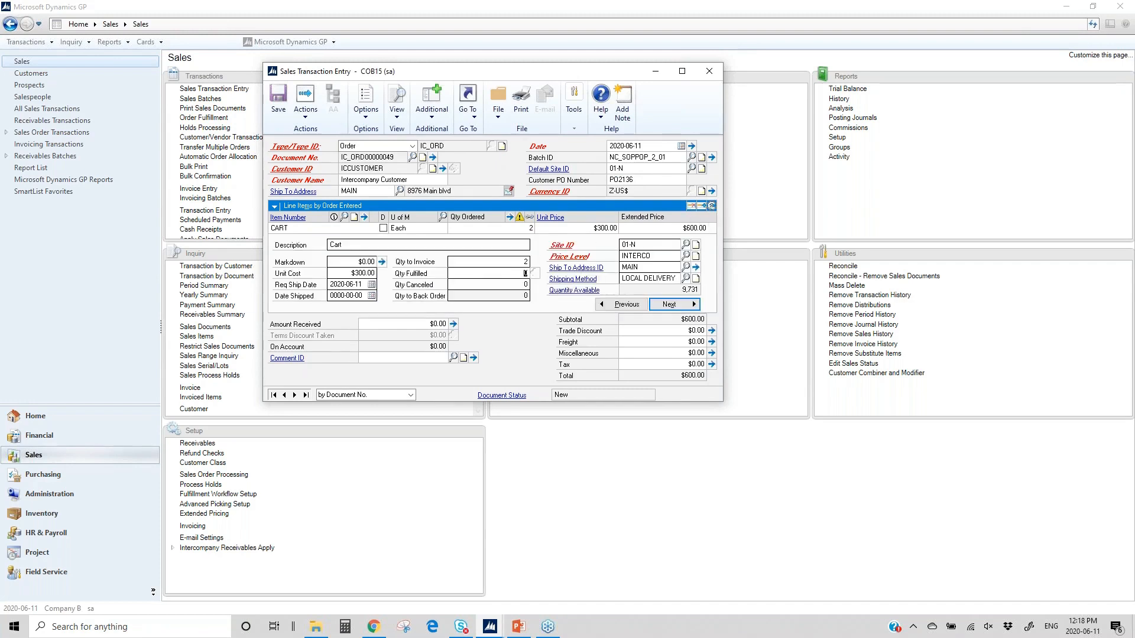
pyautogui.press('Tab')
# Transfer the order to an invoice, including totals and deposits.
pyautogui.click(312, 120)
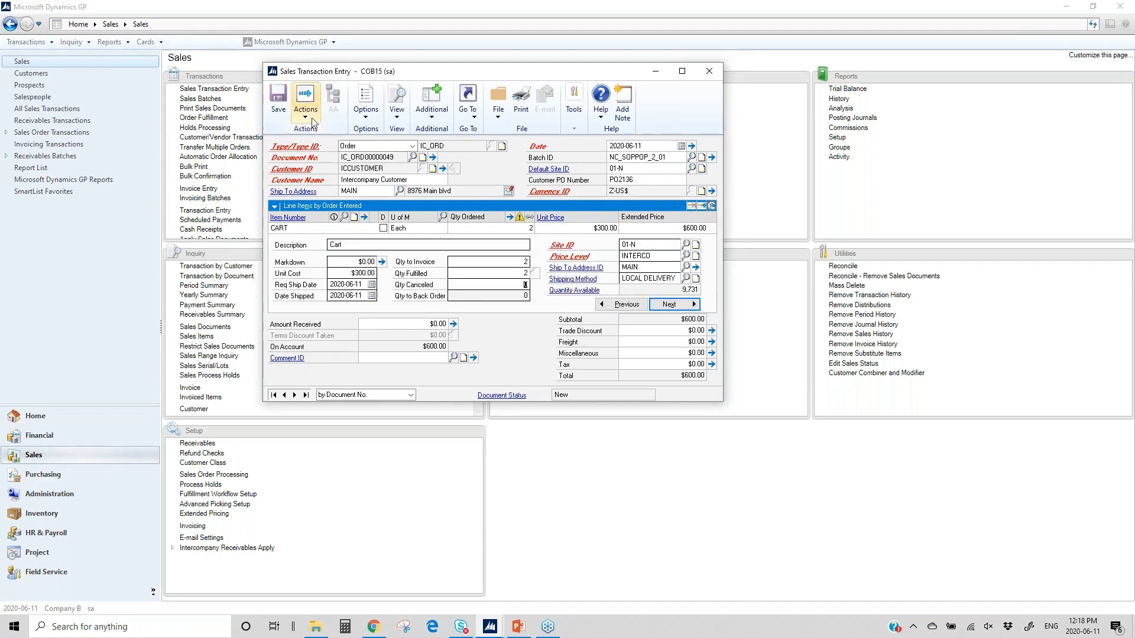
pyautogui.click(324, 130)
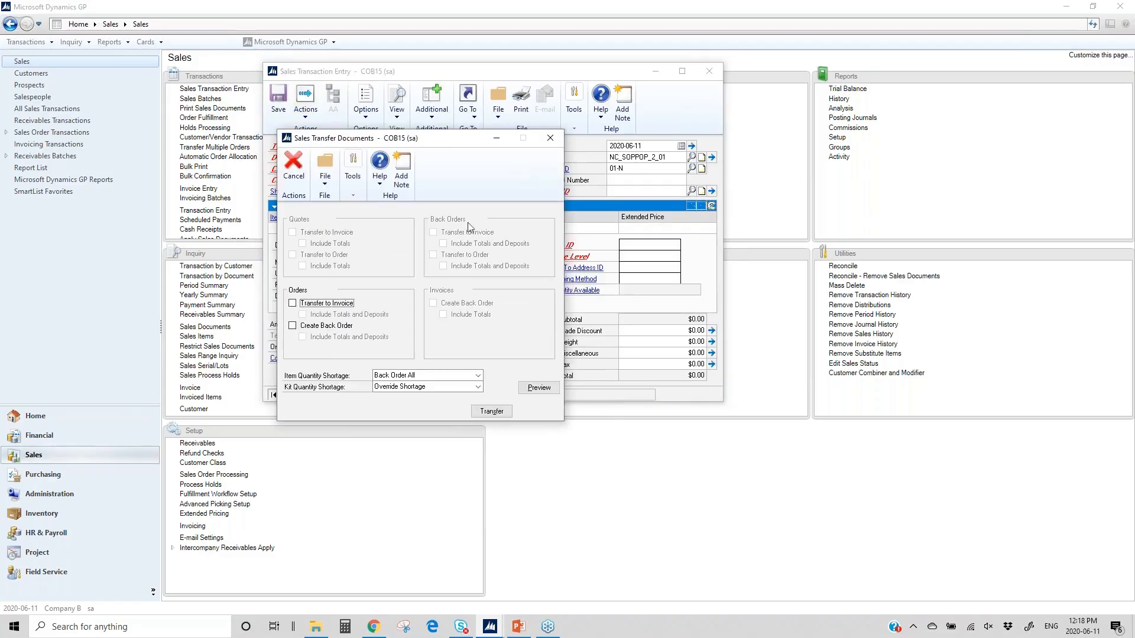
pyautogui.click(293, 304)
pyautogui.click(303, 316)
pyautogui.click(492, 413)
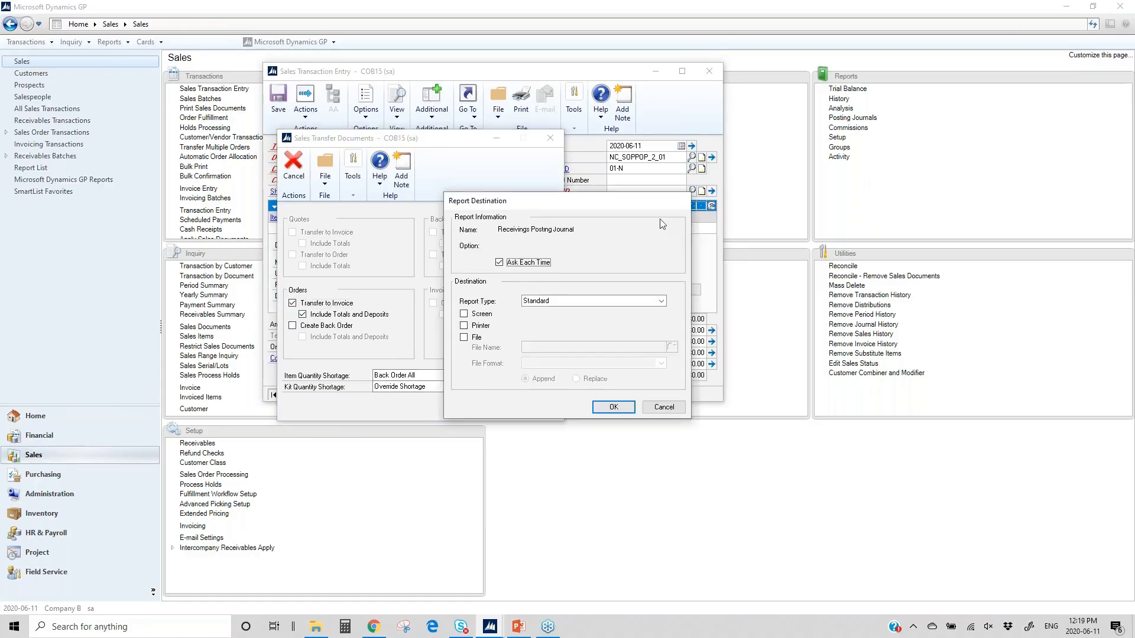
# Output the Receivings Posting Journal and the SOP Transfer Log to the screen, skipping the other posting journals.
pyautogui.click(464, 314)
pyautogui.click(614, 407)
pyautogui.click(666, 408)
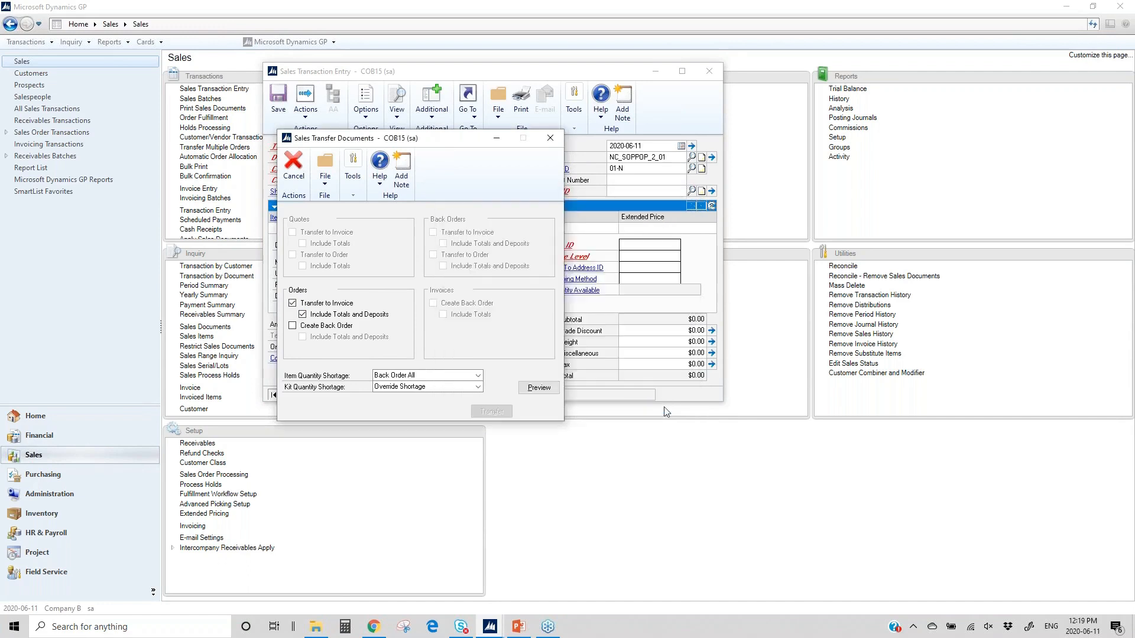
pyautogui.click(665, 408)
pyautogui.click(664, 408)
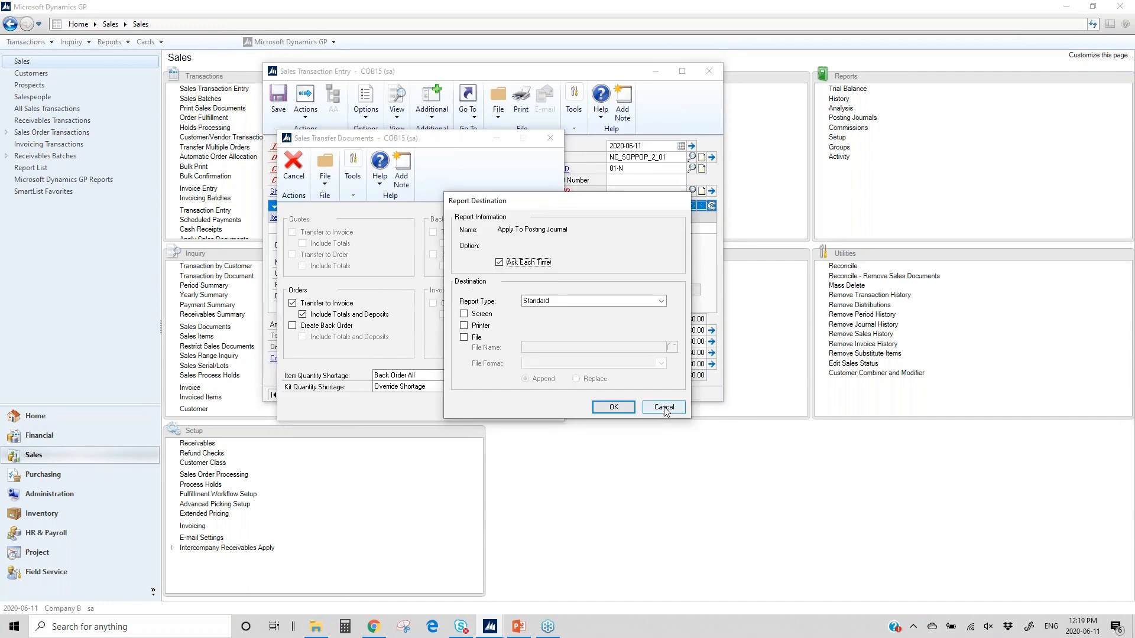
pyautogui.click(664, 408)
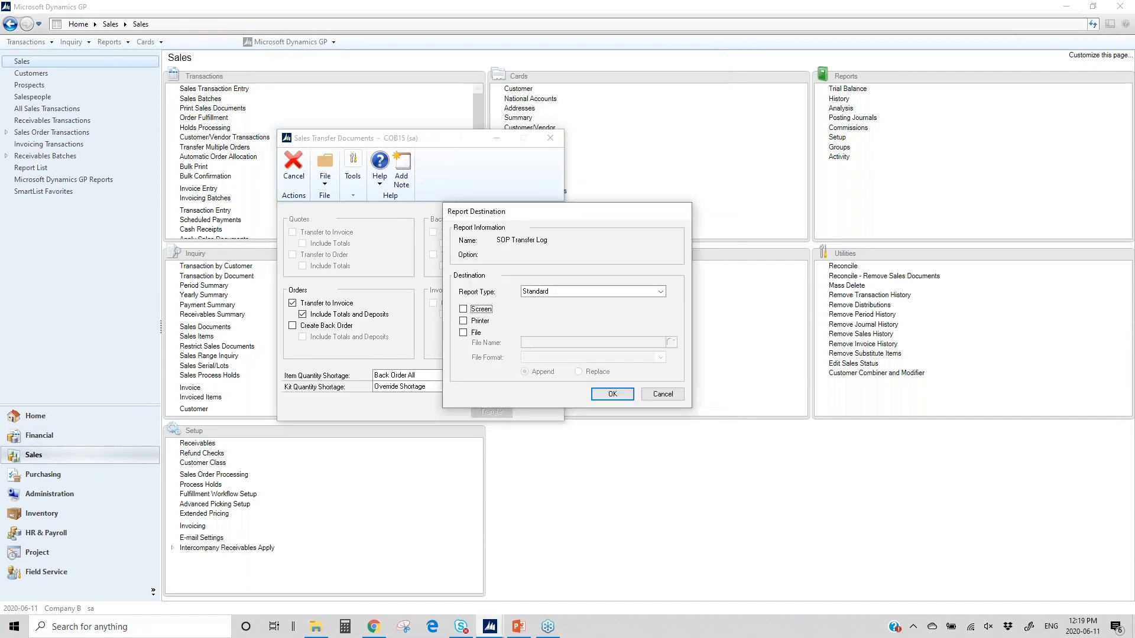
pyautogui.click(481, 309)
pyautogui.click(613, 395)
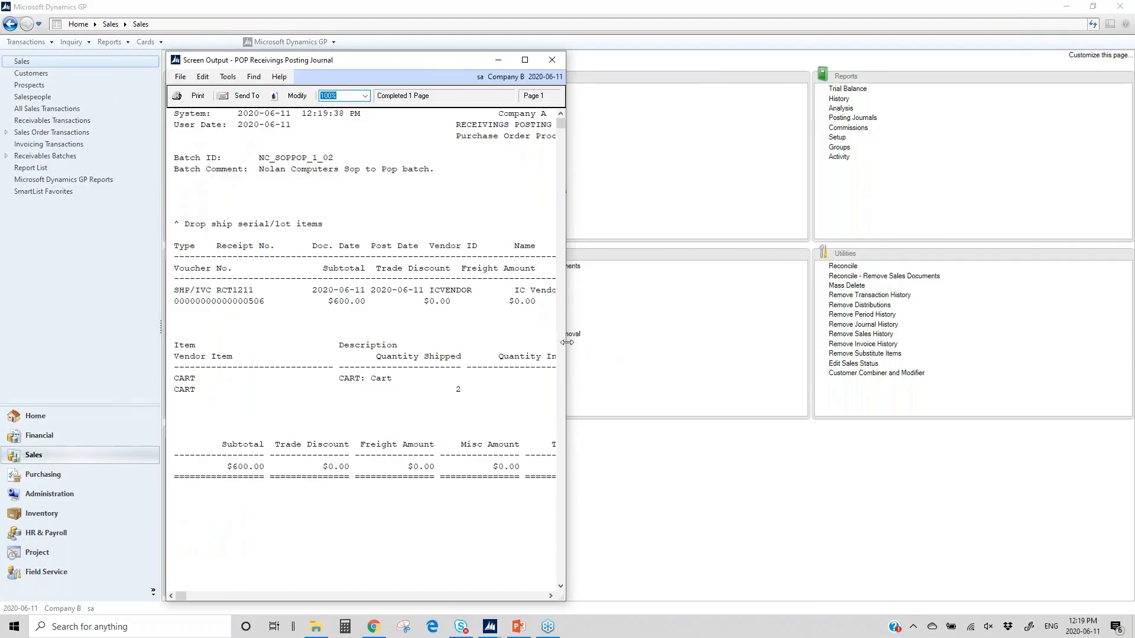
# Examine the full width of the Receivings Posting Journal and the Intercompany Order Processing Report, closing each one.
pyautogui.moveTo(575, 342); pyautogui.dragTo(815, 341)
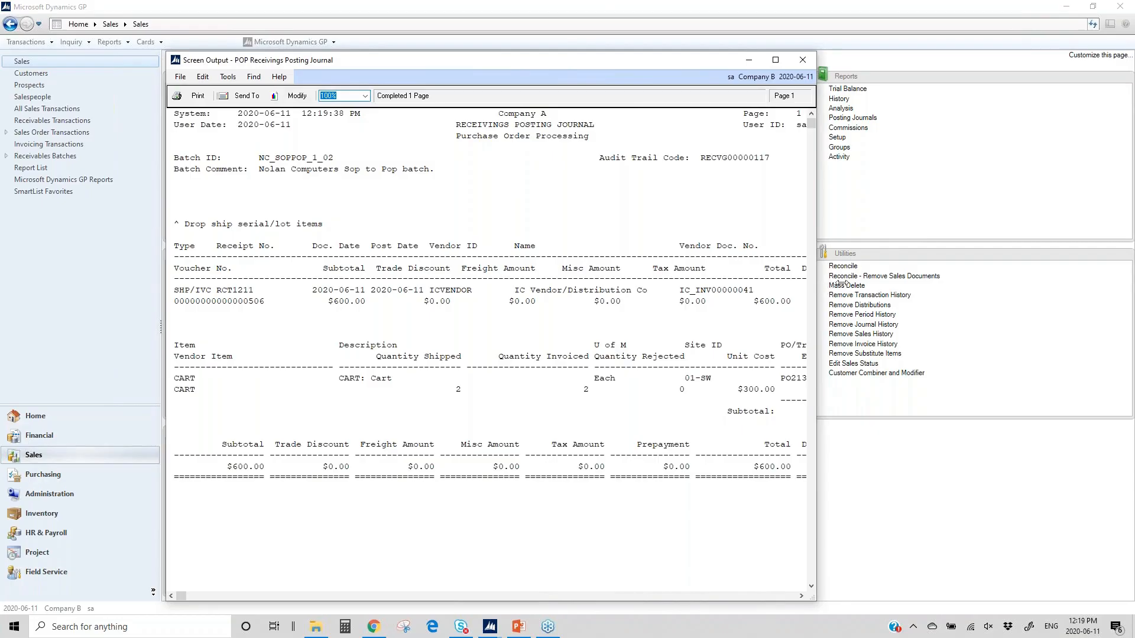
pyautogui.moveTo(819, 285); pyautogui.dragTo(954, 283)
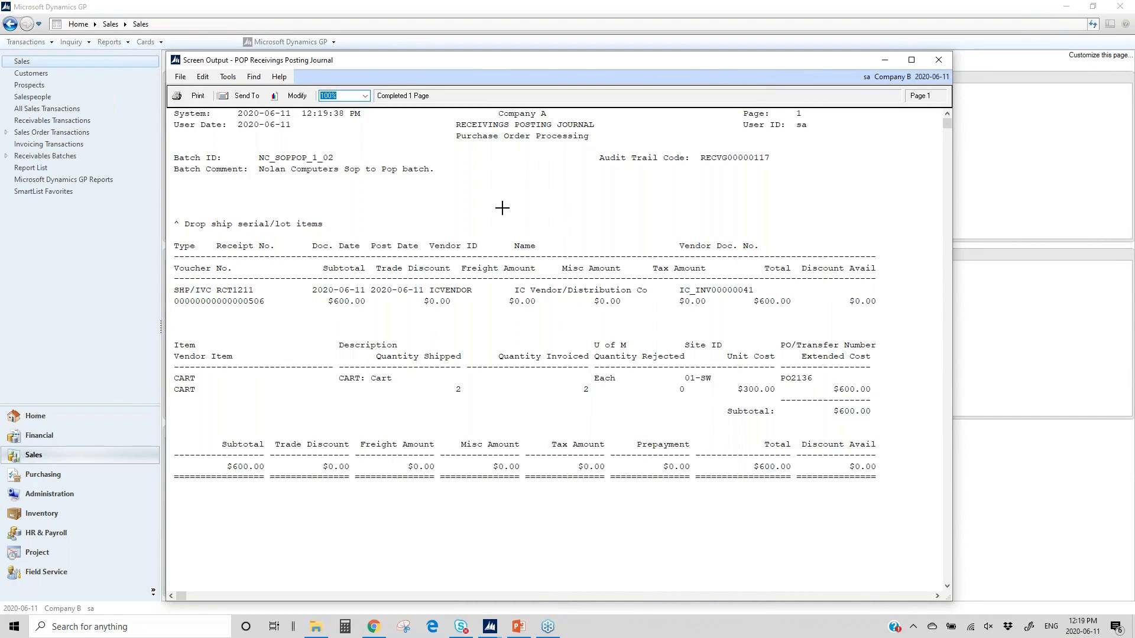
pyautogui.click(939, 59)
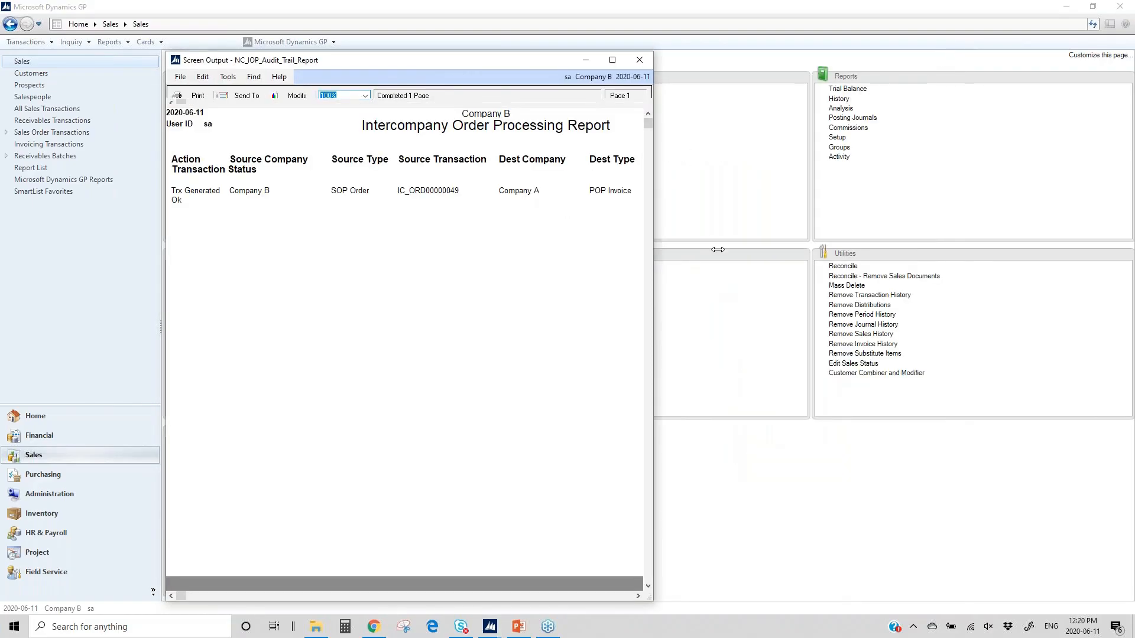
pyautogui.moveTo(653, 248); pyautogui.dragTo(867, 252)
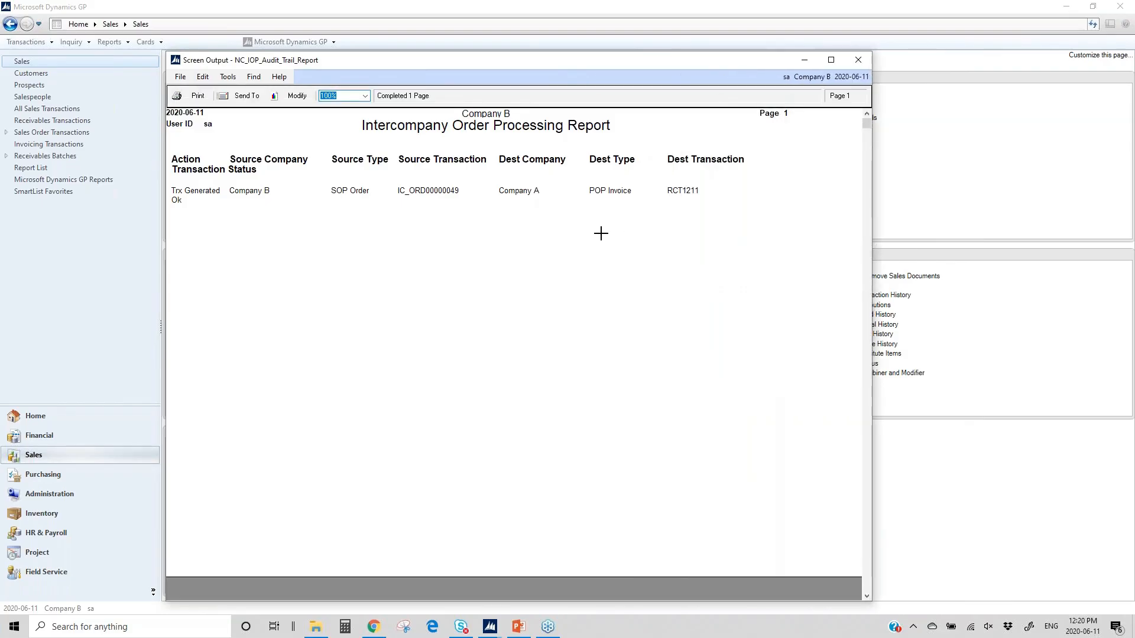
pyautogui.click(858, 60)
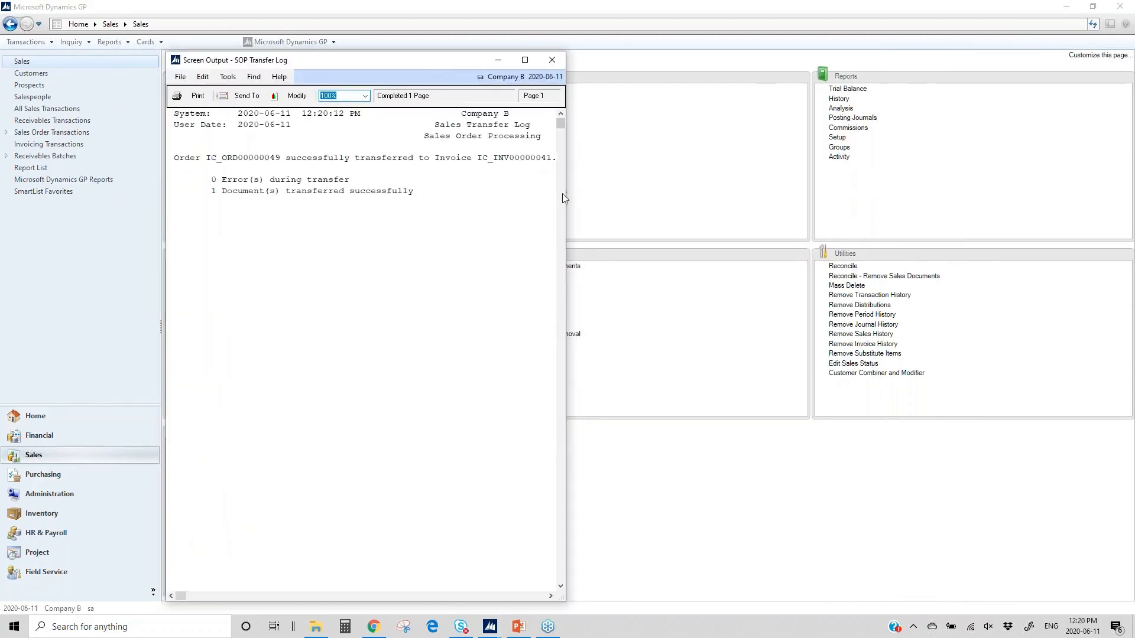
# Review the SOP Transfer Log for the order-to-invoice transfer, close it, and switch to PowerPoint.
pyautogui.moveTo(567, 194); pyautogui.dragTo(668, 194)
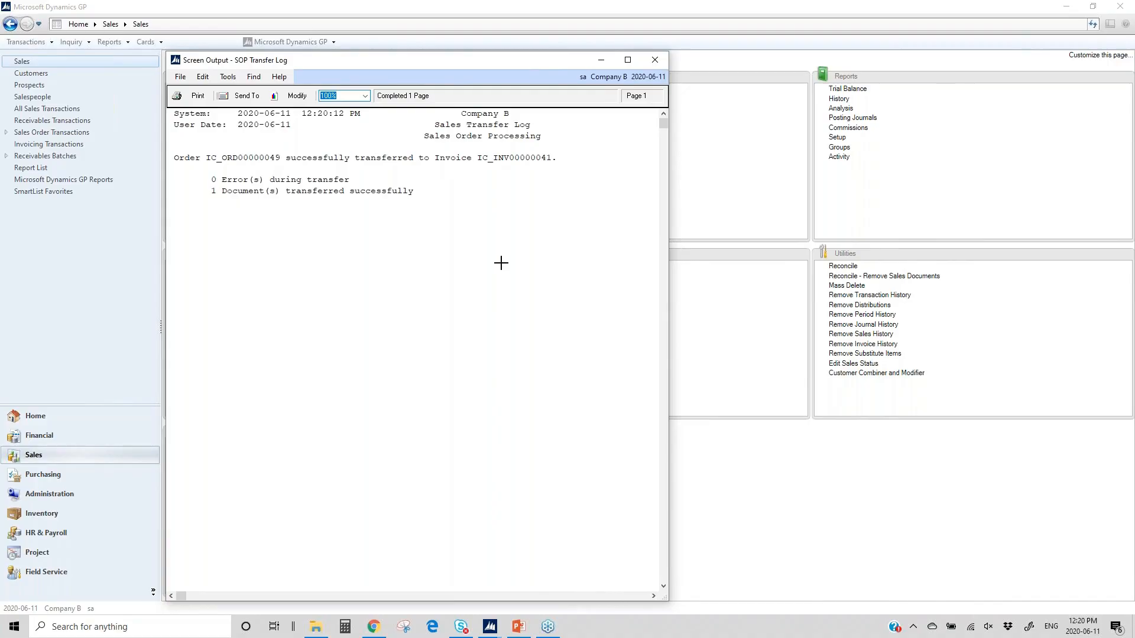
pyautogui.click(654, 60)
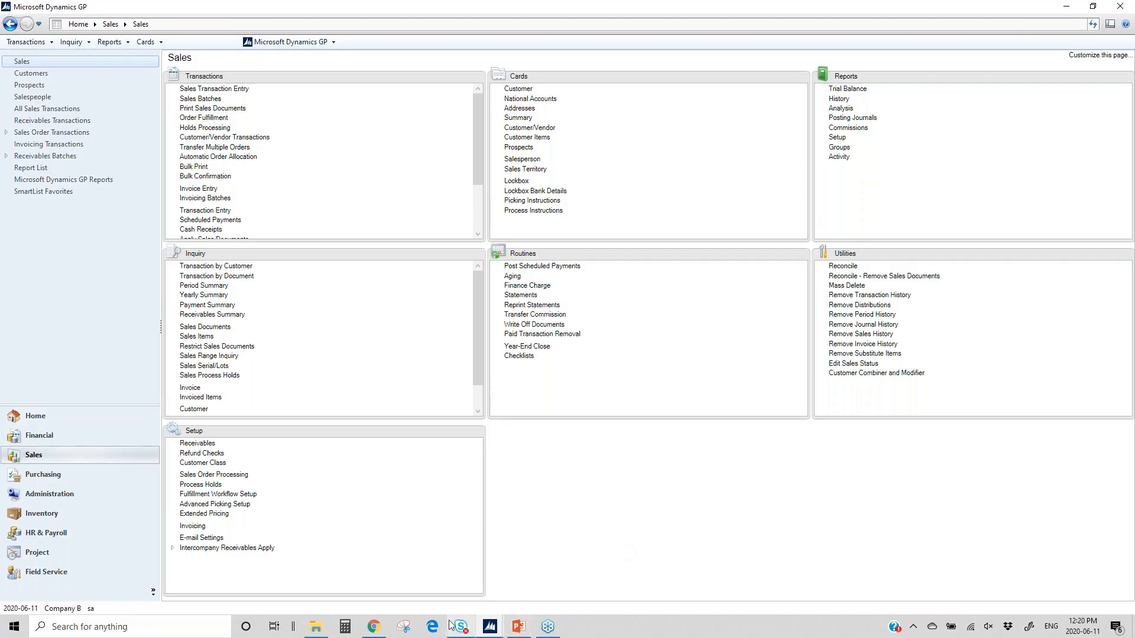
pyautogui.click(518, 630)
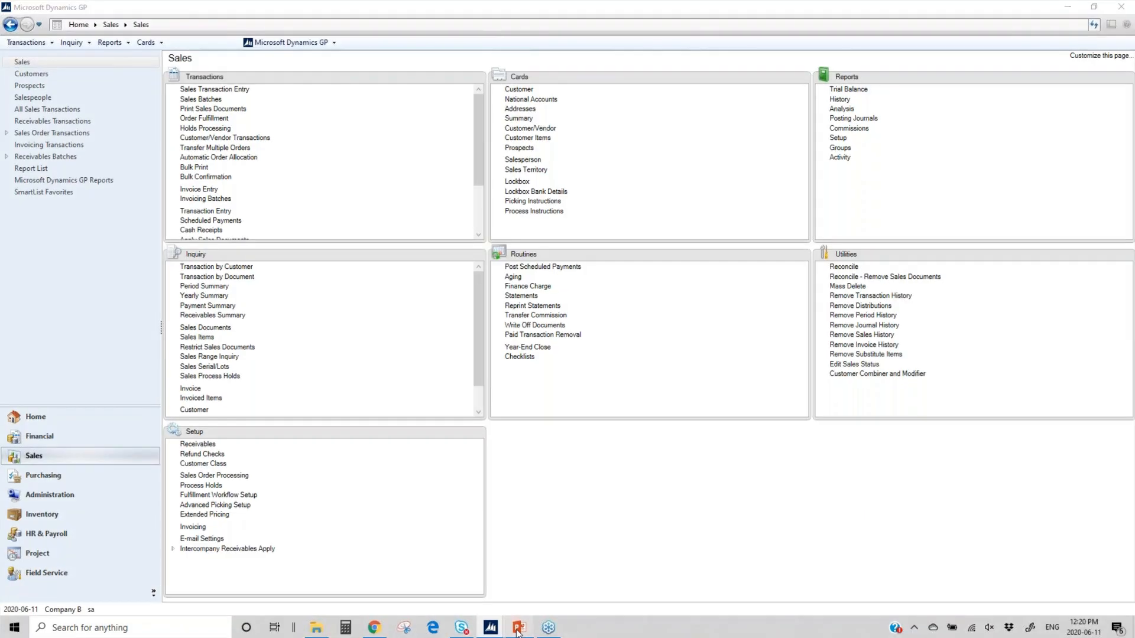